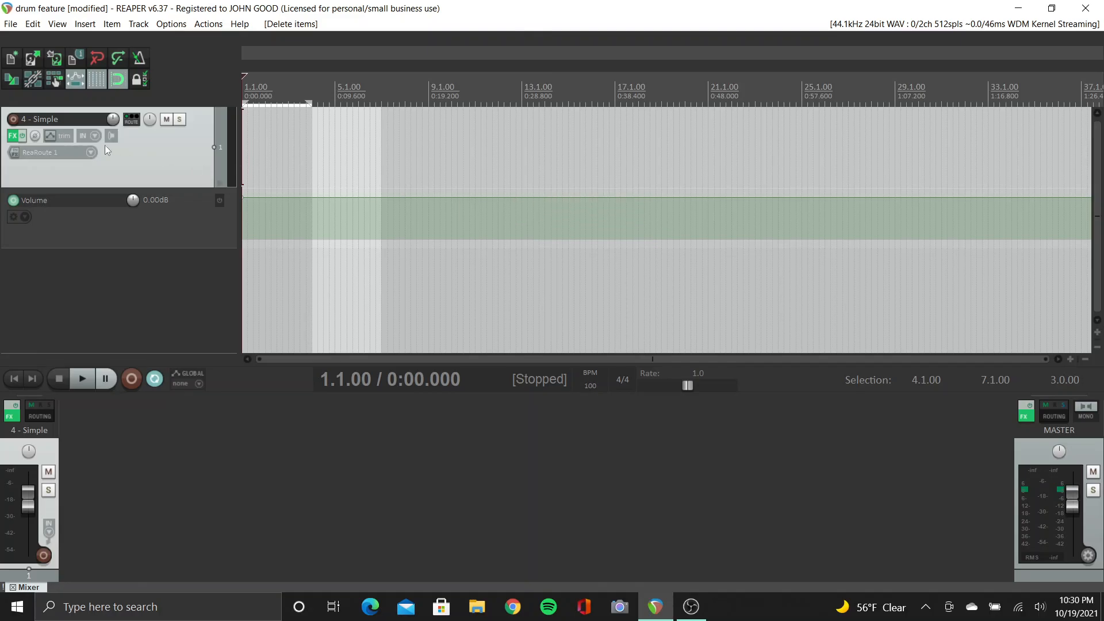
Add the Kontakt plugin to the 4 - Simple track's FX chain and load The Invasion.nki drum instrument
{"action": "left_click", "coordinate": [13, 136]}
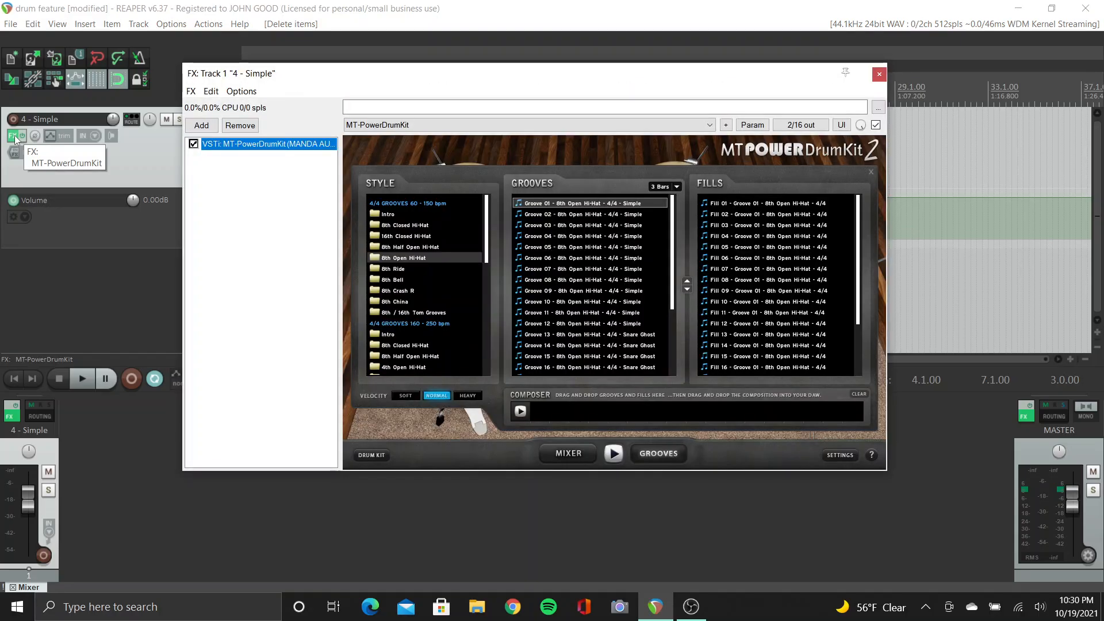
{"action": "left_click", "coordinate": [202, 125]}
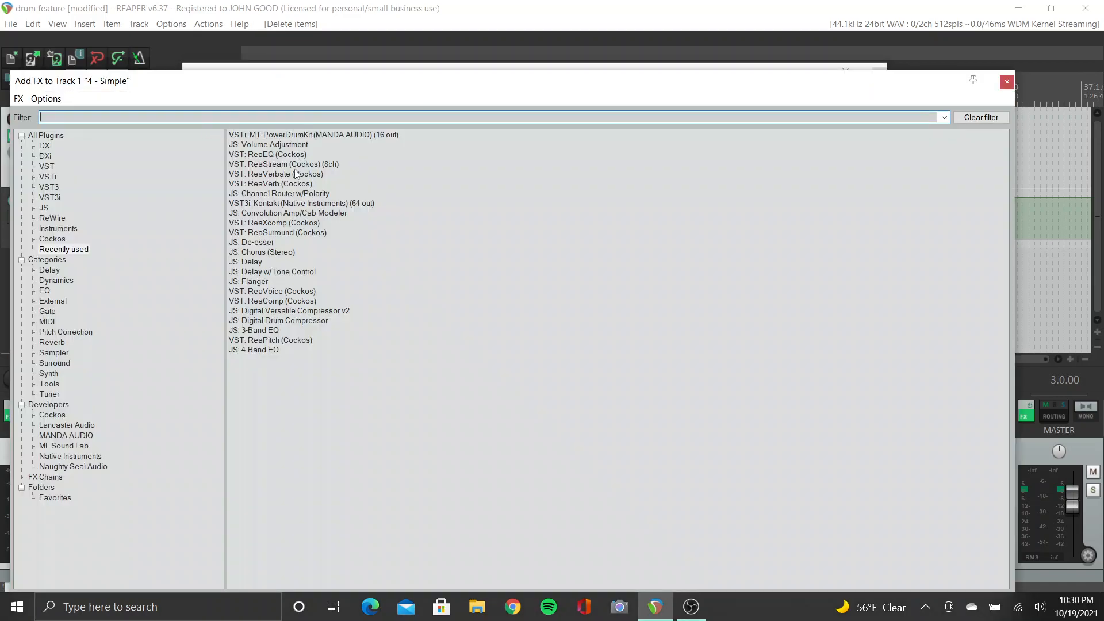
{"action": "left_click", "coordinate": [289, 206]}
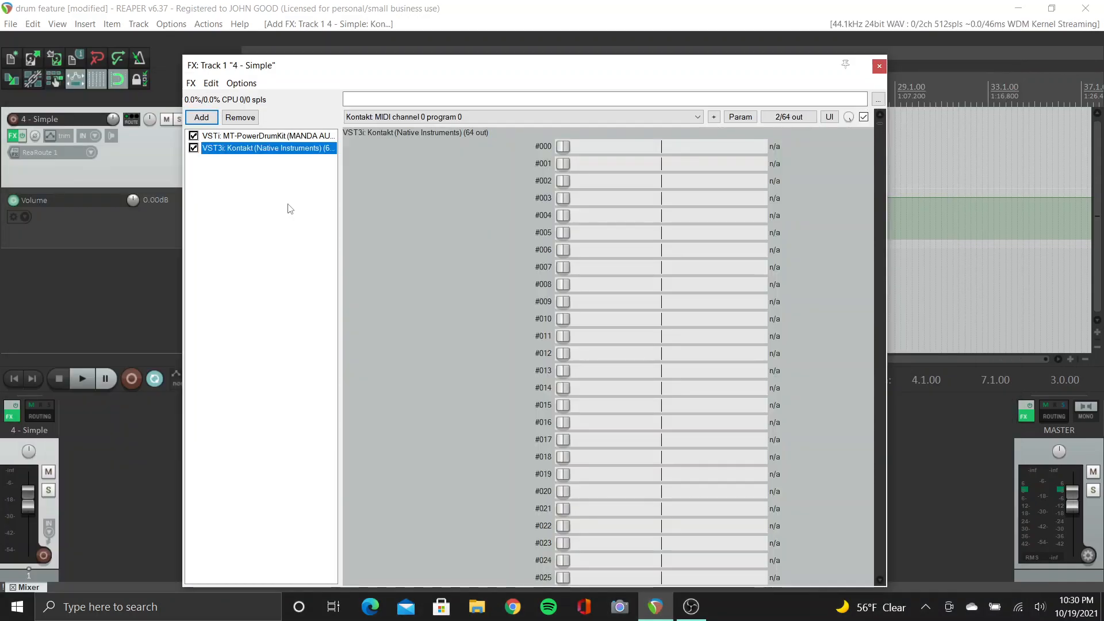
{"action": "left_click", "coordinate": [832, 118]}
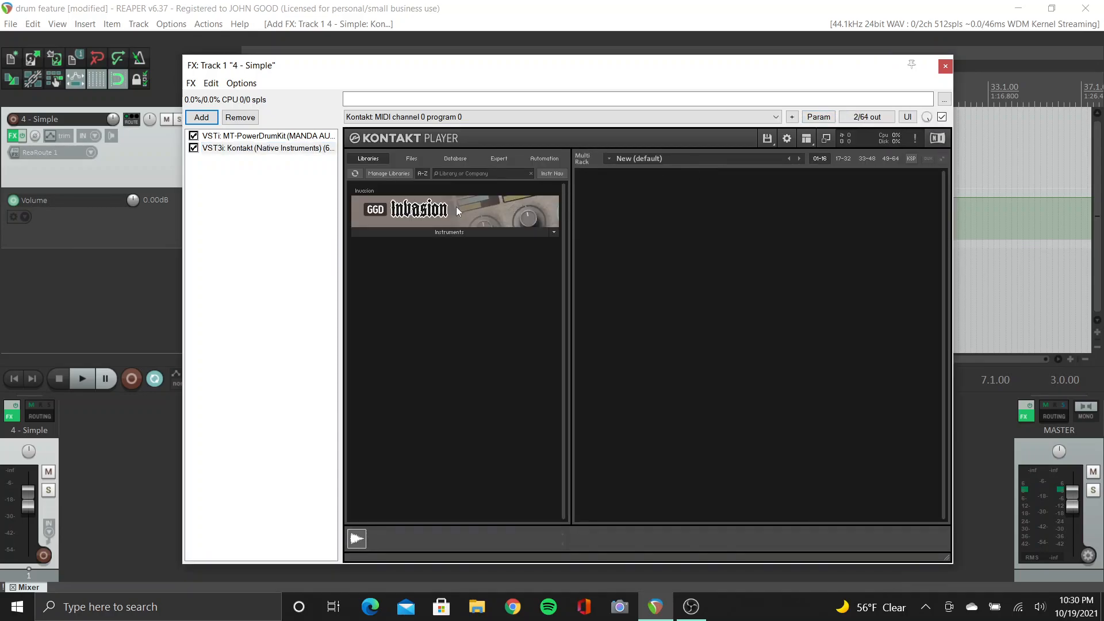
{"action": "left_click", "coordinate": [435, 232]}
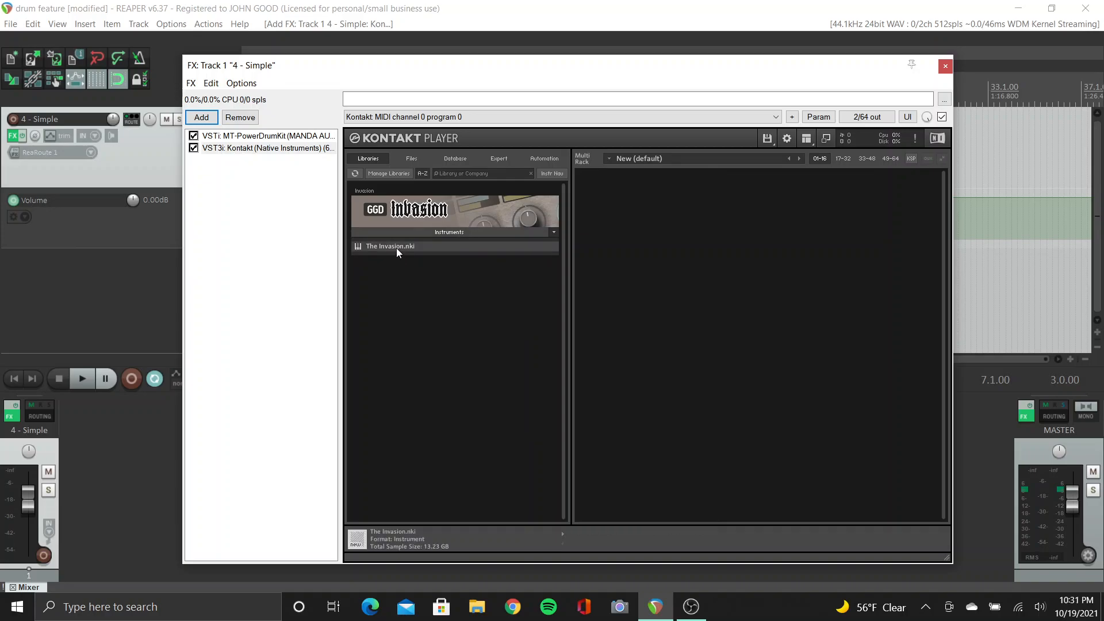
Arm the track for recording and audition the snare, kick, tom and cymbals of the Invasion kit
{"action": "left_click", "coordinate": [14, 120]}
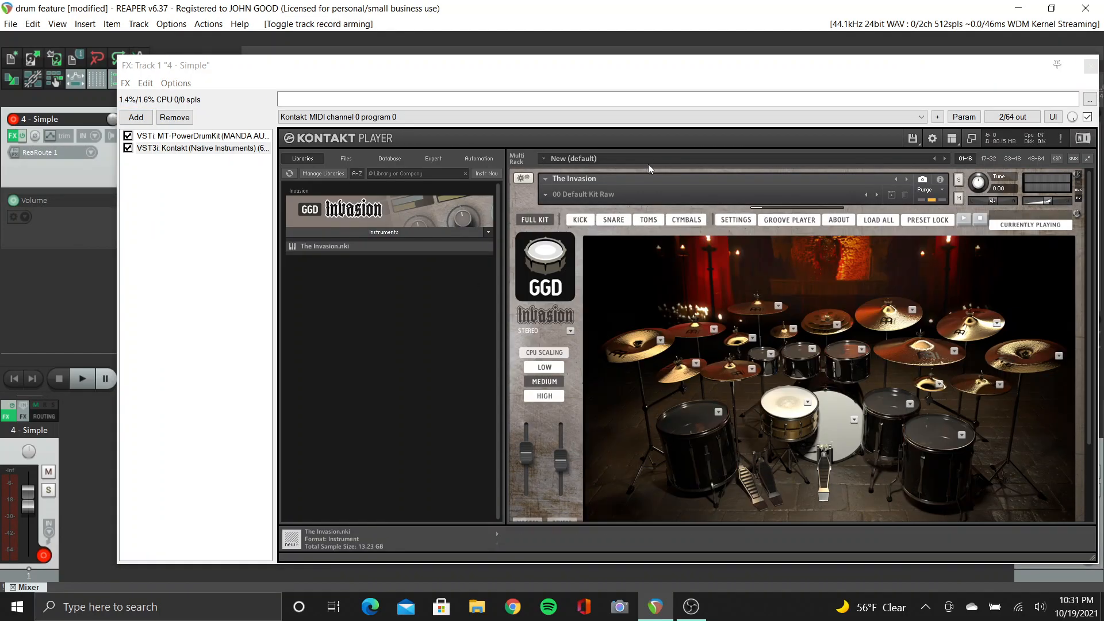
{"action": "left_click", "coordinate": [791, 404]}
{"action": "left_click", "coordinate": [790, 404]}
{"action": "left_click", "coordinate": [844, 414]}
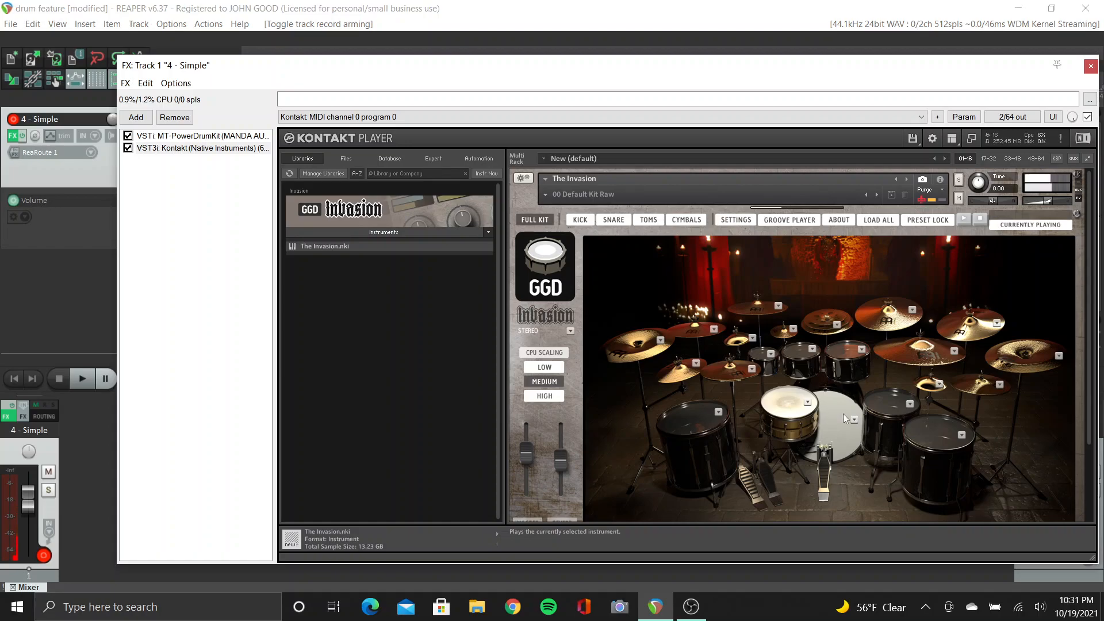
{"action": "left_click", "coordinate": [844, 414]}
{"action": "left_click", "coordinate": [844, 414]}
{"action": "left_click", "coordinate": [686, 417]}
{"action": "left_click", "coordinate": [691, 329]}
{"action": "left_click", "coordinate": [752, 313]}
{"action": "left_click", "coordinate": [775, 410]}
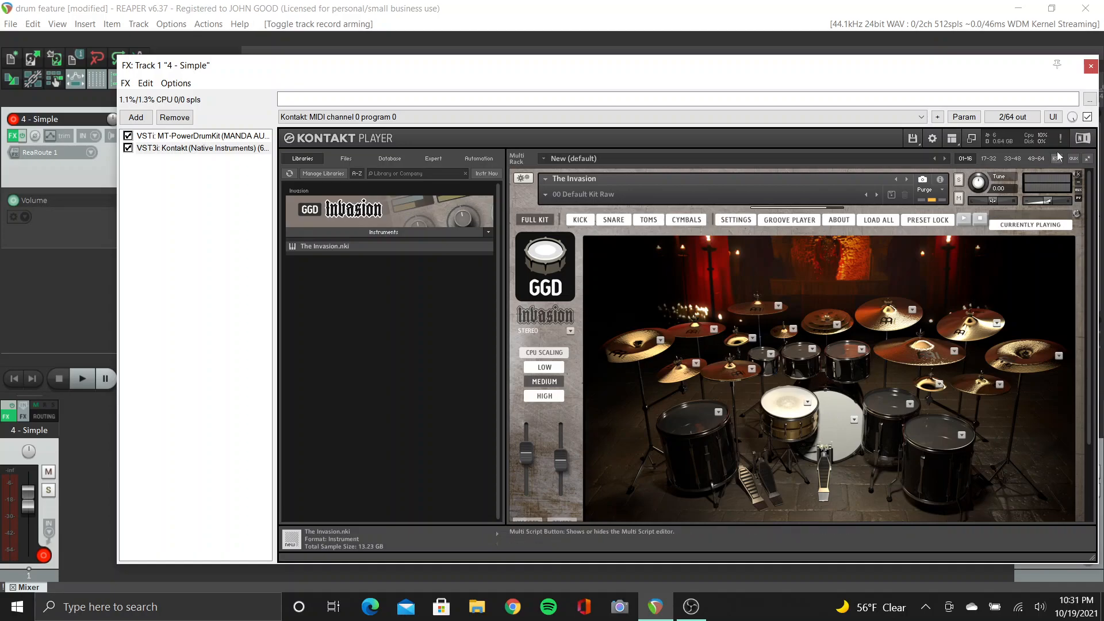
Show MT-PowerDrumKit's drum kit view and audition its snare, kick and toms
{"action": "left_click", "coordinate": [211, 137]}
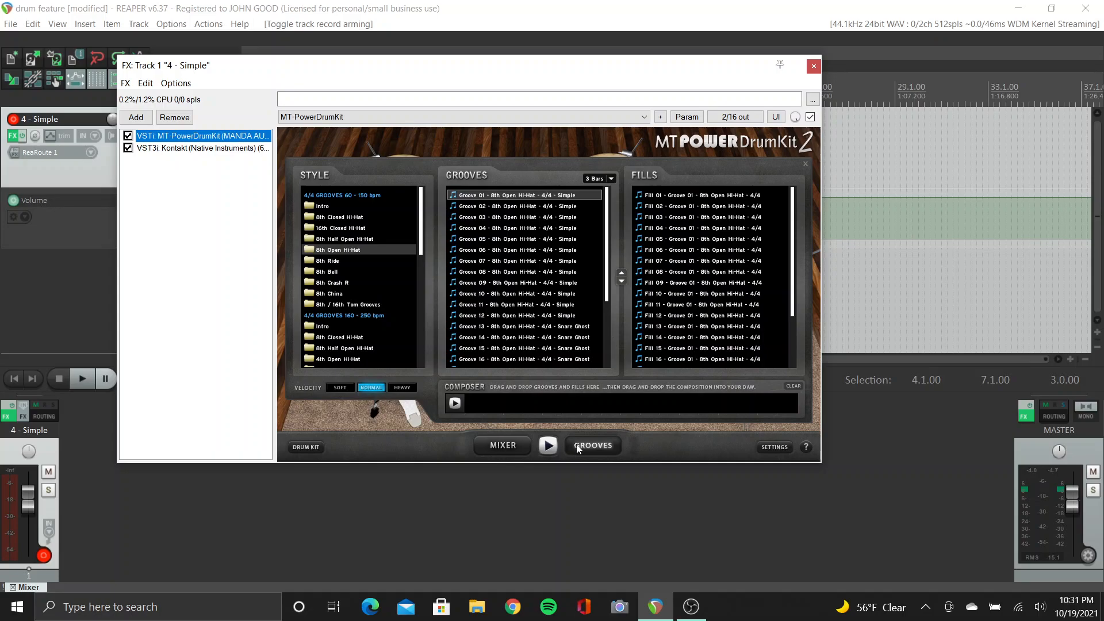
{"action": "left_click", "coordinate": [316, 447]}
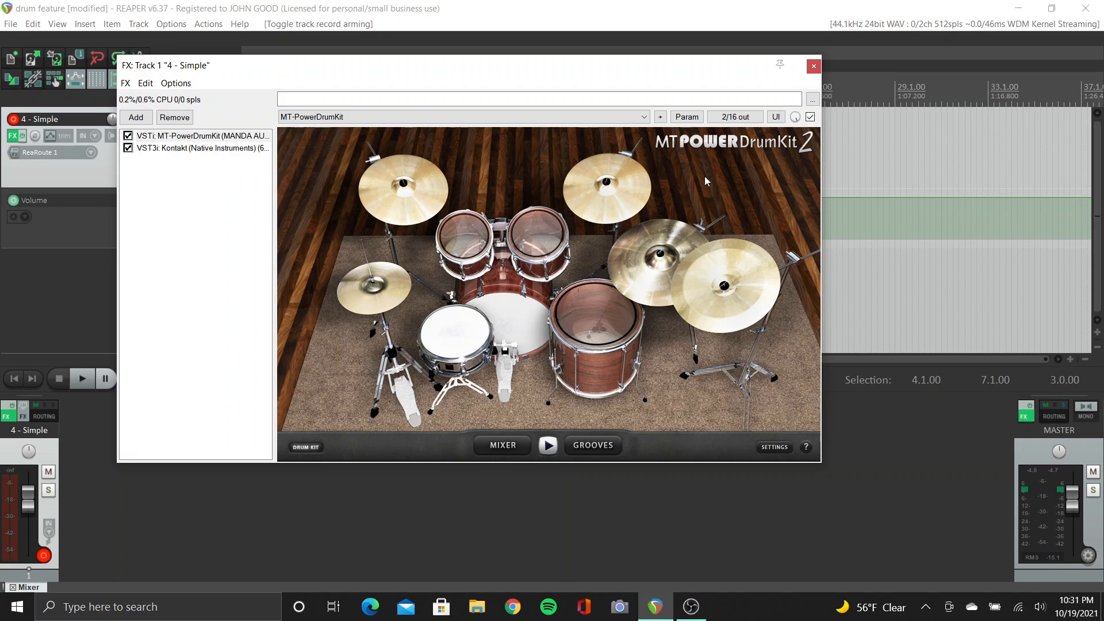
{"action": "left_click", "coordinate": [449, 342]}
{"action": "left_click", "coordinate": [502, 309]}
{"action": "left_click", "coordinate": [454, 344]}
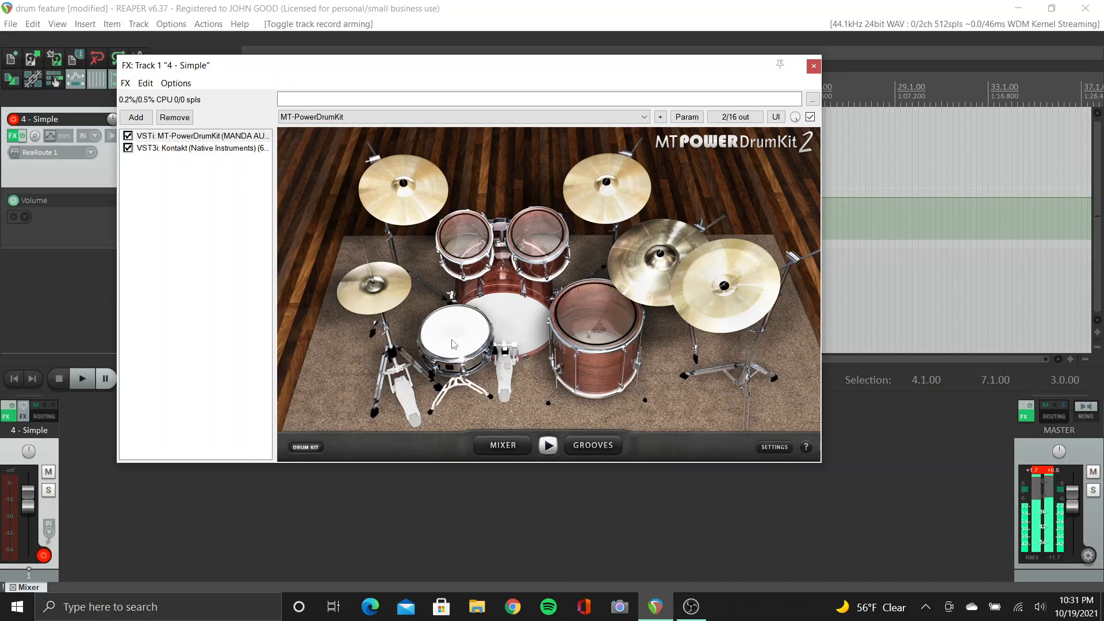
{"action": "left_click", "coordinate": [477, 249]}
{"action": "left_click", "coordinate": [511, 237]}
{"action": "left_click", "coordinate": [600, 324]}
{"action": "left_click", "coordinate": [527, 332]}
{"action": "left_click", "coordinate": [457, 328]}
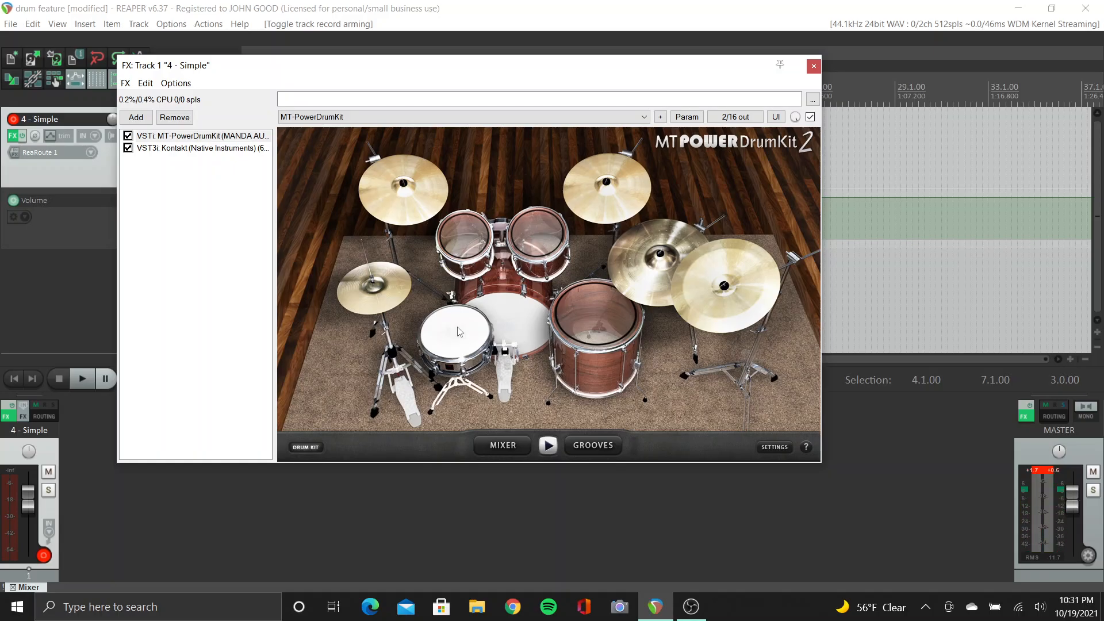
Remove the Kontakt plugin from the track's FX chain
{"action": "left_click", "coordinate": [154, 148]}
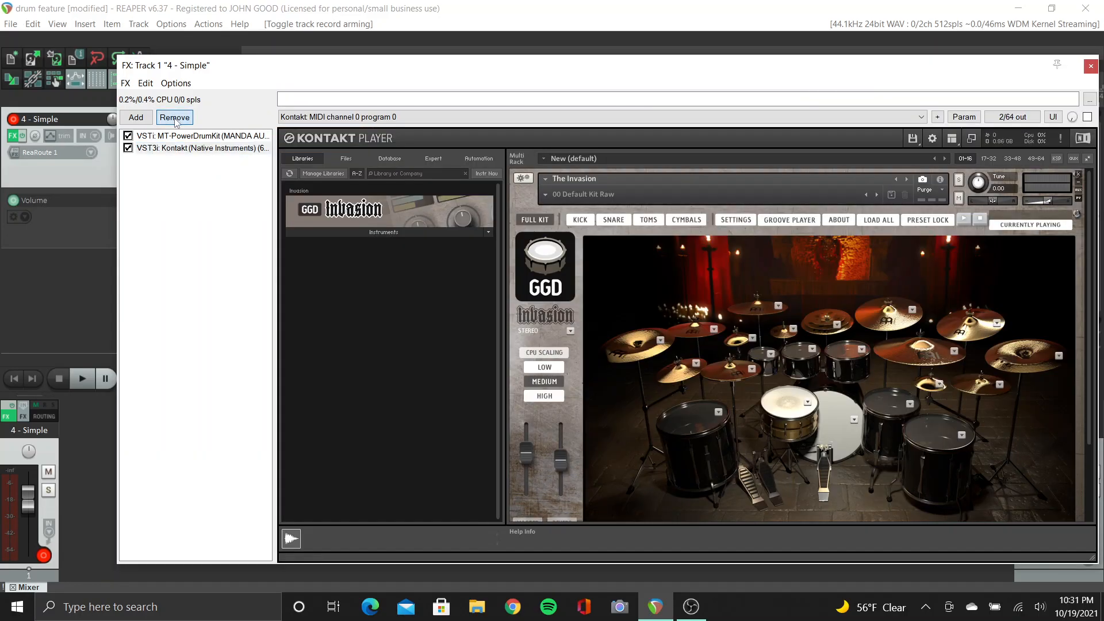
{"action": "left_click", "coordinate": [175, 118]}
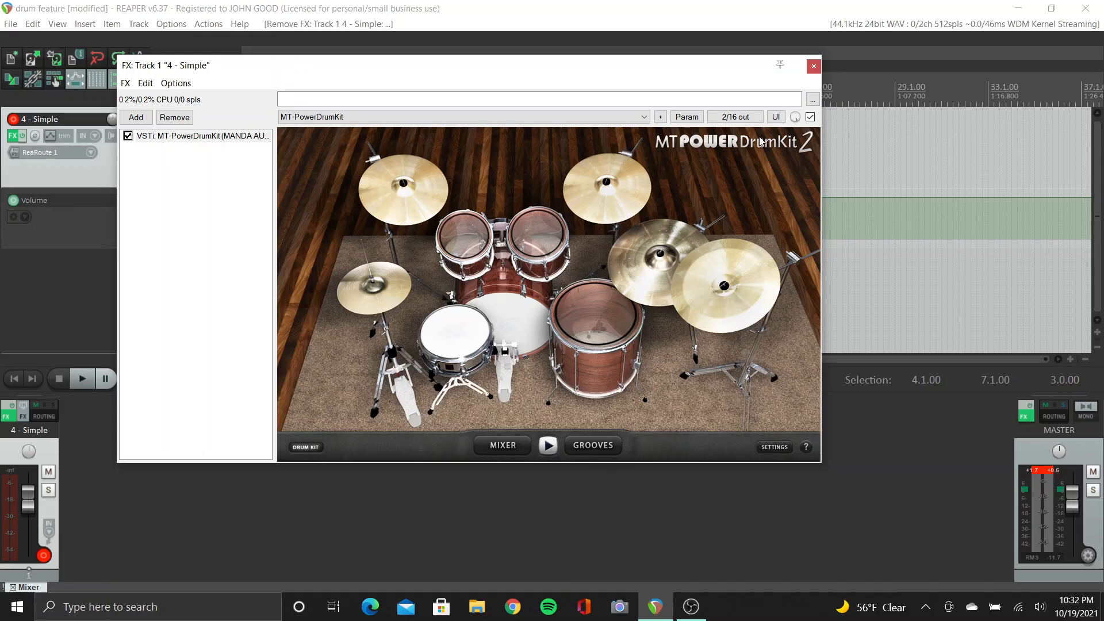
Lower the Snare fader in MT-PowerDrumKit's mixer and close the mixer view
{"action": "left_click", "coordinate": [520, 448]}
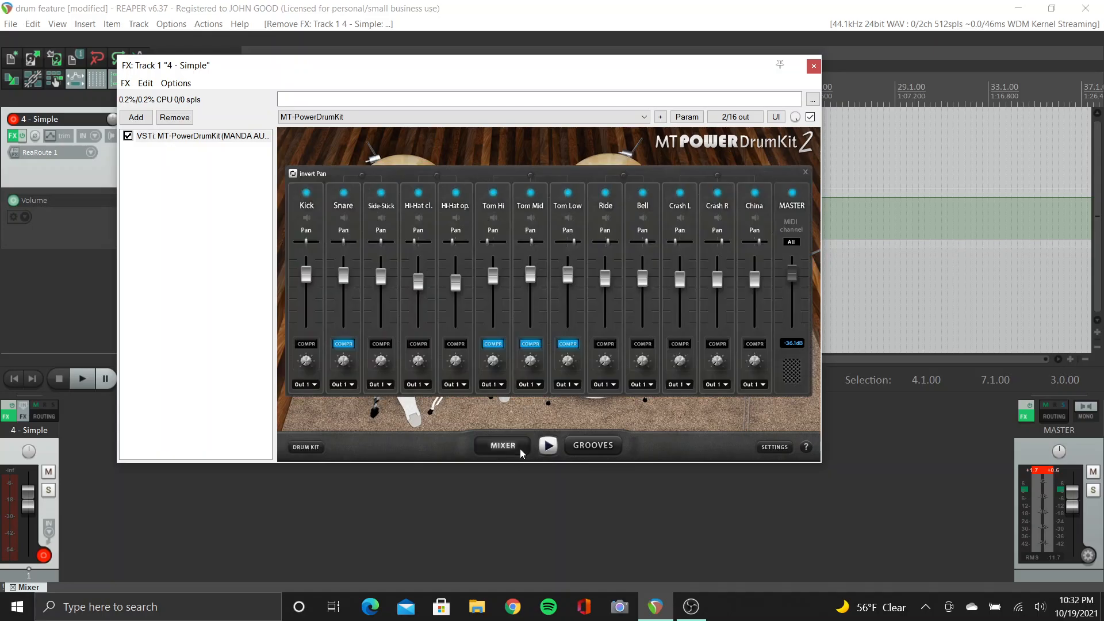
{"action": "left_click_drag", "start_coordinate": [344, 278], "coordinate": [344, 292]}
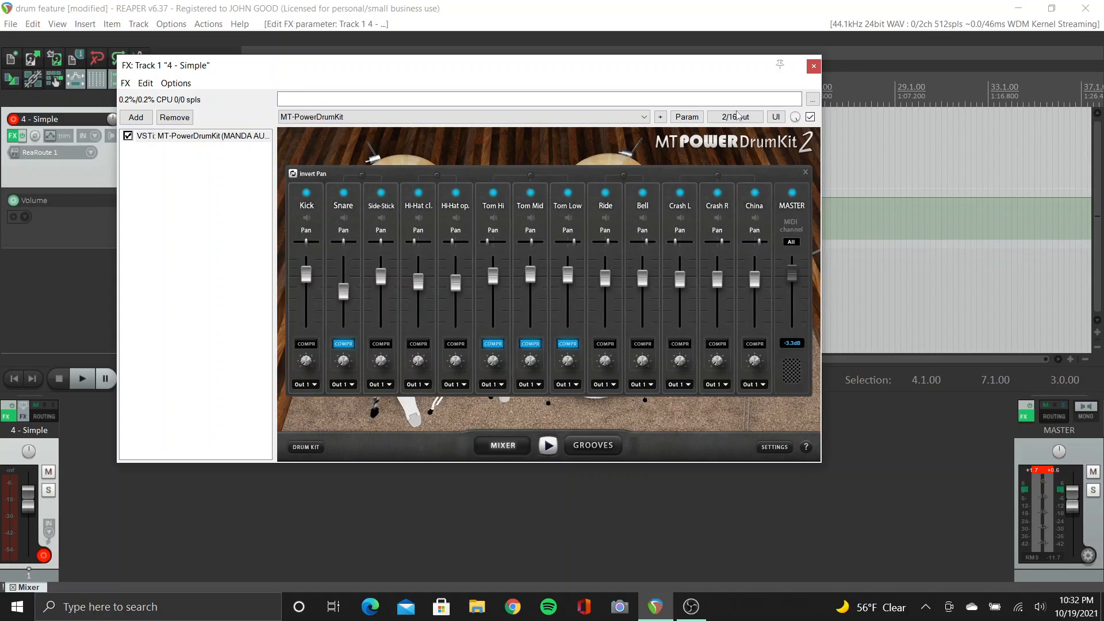
{"action": "left_click", "coordinate": [805, 172]}
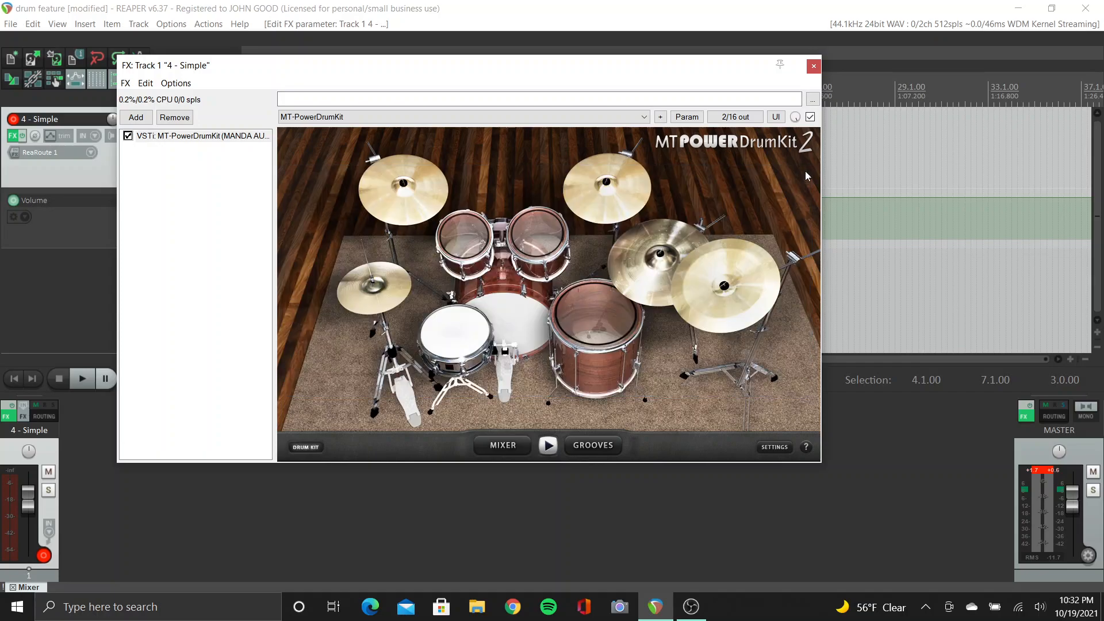
Place Groove 01 - 8th Open Hi-Hat - 4/4 - Simple from the grooves library at the start of the track, and close the FX window
{"action": "left_click", "coordinate": [596, 449]}
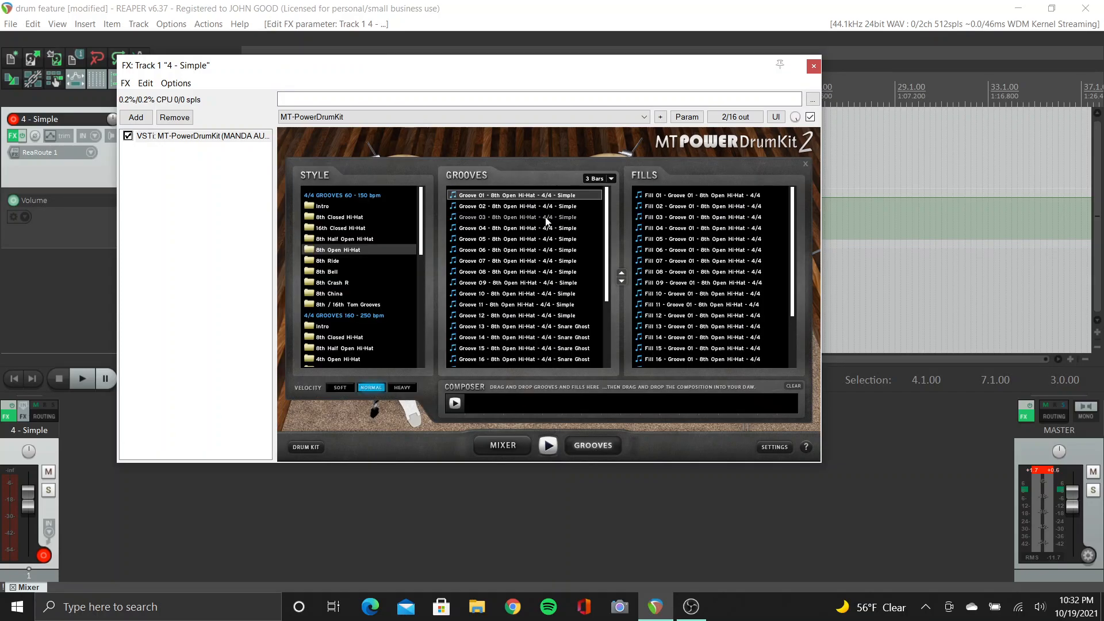
{"action": "scroll", "coordinate": [545, 274], "scroll_direction": "down", "scroll_amount": 2}
{"action": "scroll", "coordinate": [546, 274], "scroll_direction": "up", "scroll_amount": 2}
{"action": "left_click_drag", "start_coordinate": [477, 72], "coordinate": [452, 237]}
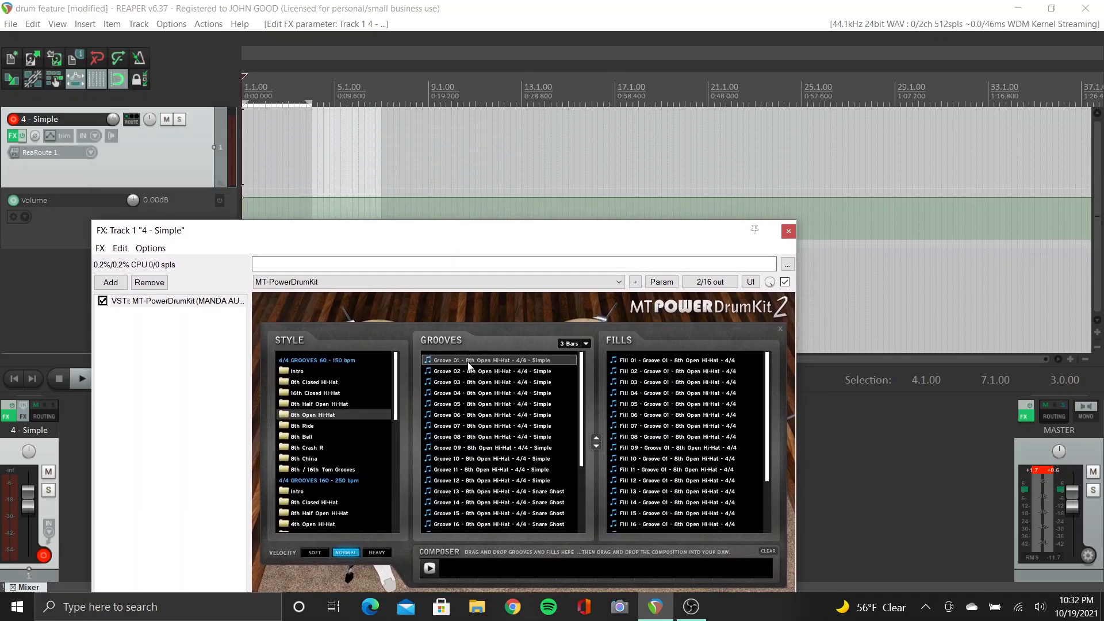
{"action": "left_click_drag", "start_coordinate": [469, 367], "coordinate": [246, 150]}
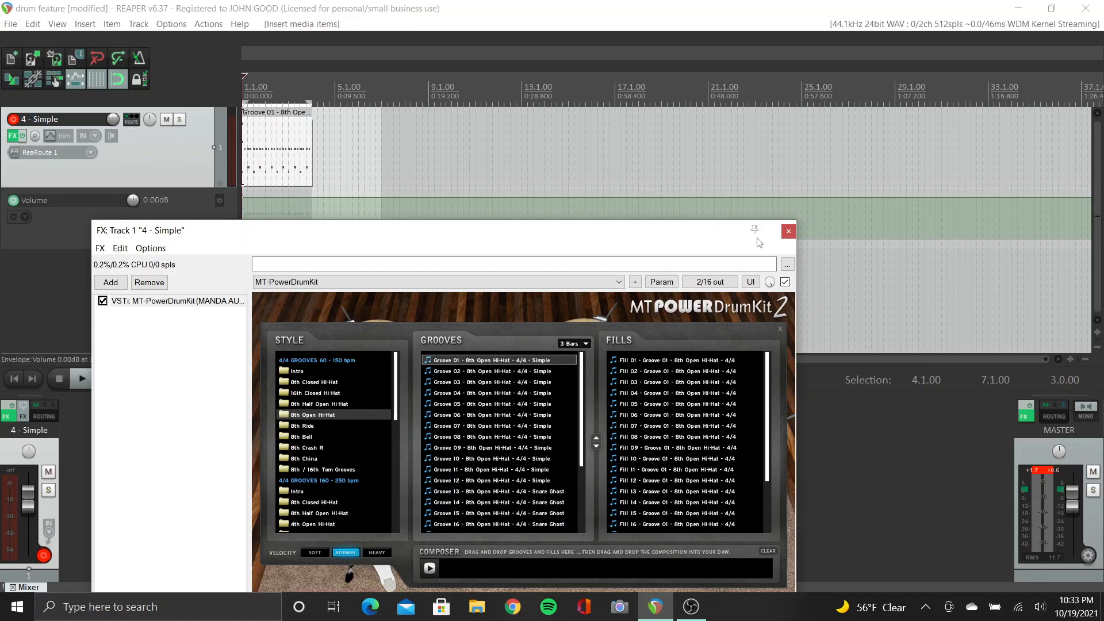
{"action": "left_click", "coordinate": [789, 232]}
Hide the mixer and play back the start of the groove item in the arrangement
{"action": "scroll", "coordinate": [273, 181], "scroll_direction": "up", "scroll_amount": 8}
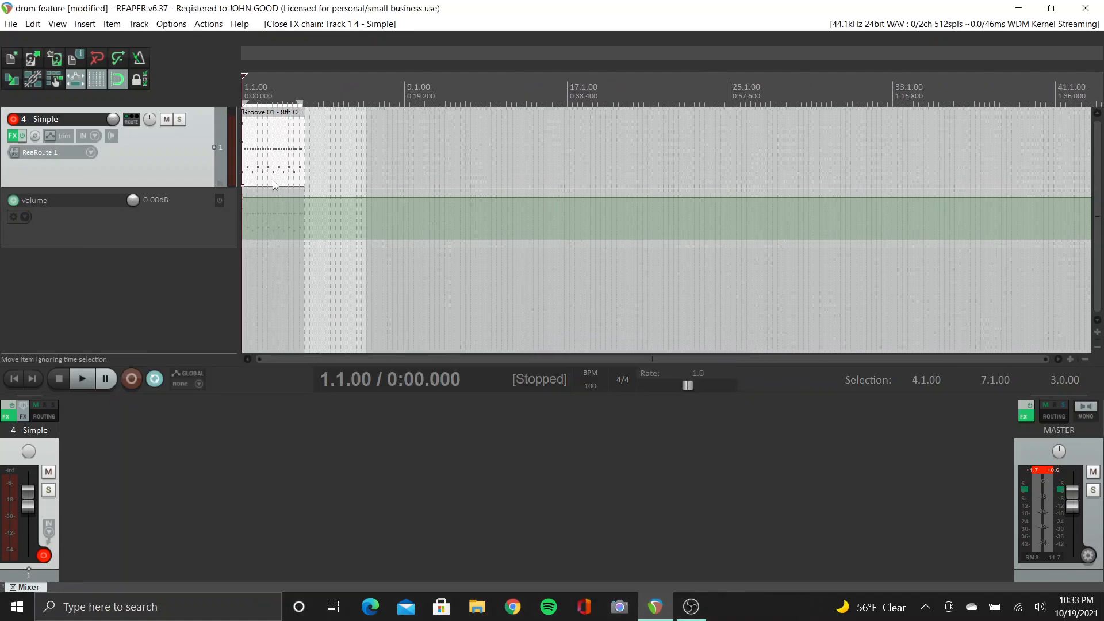
{"action": "scroll", "coordinate": [273, 181], "scroll_direction": "up", "scroll_amount": 1}
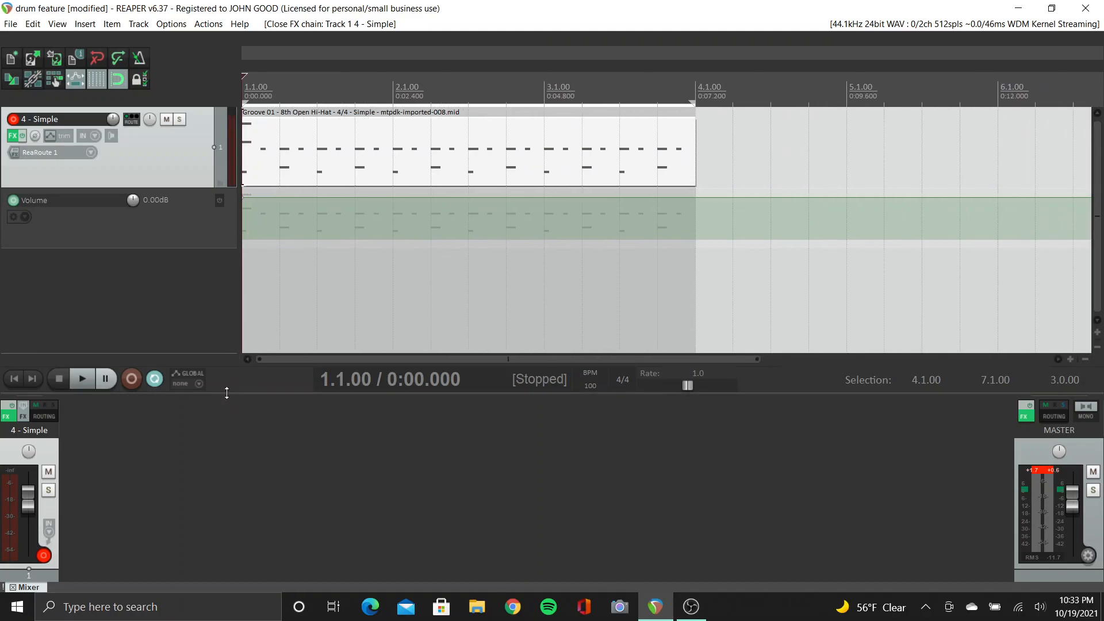
{"action": "left_click", "coordinate": [51, 26]}
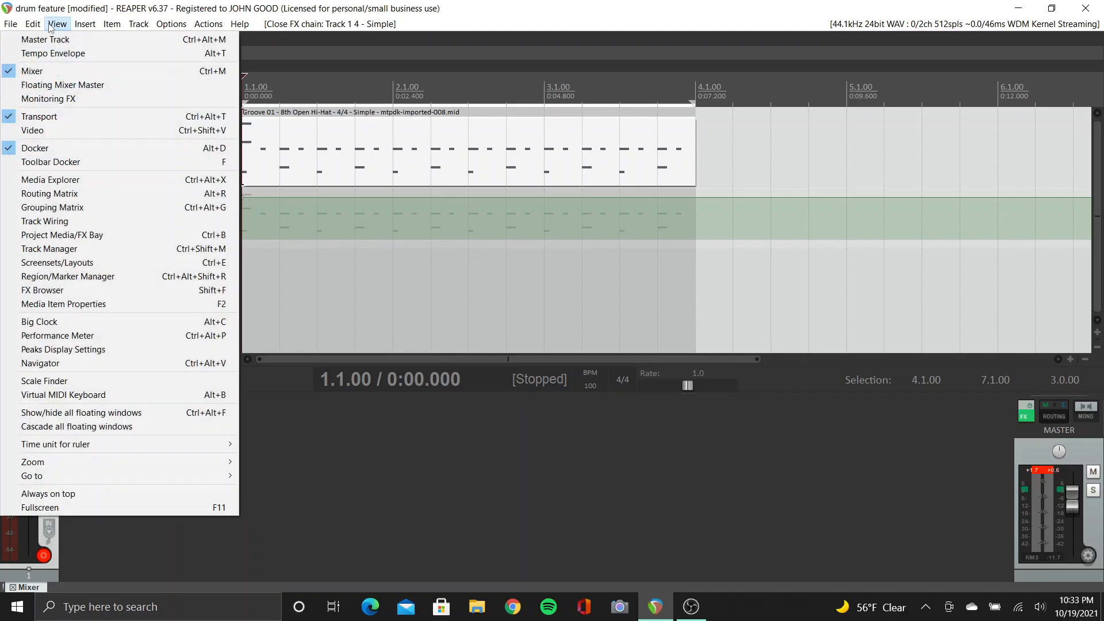
{"action": "left_click", "coordinate": [32, 71]}
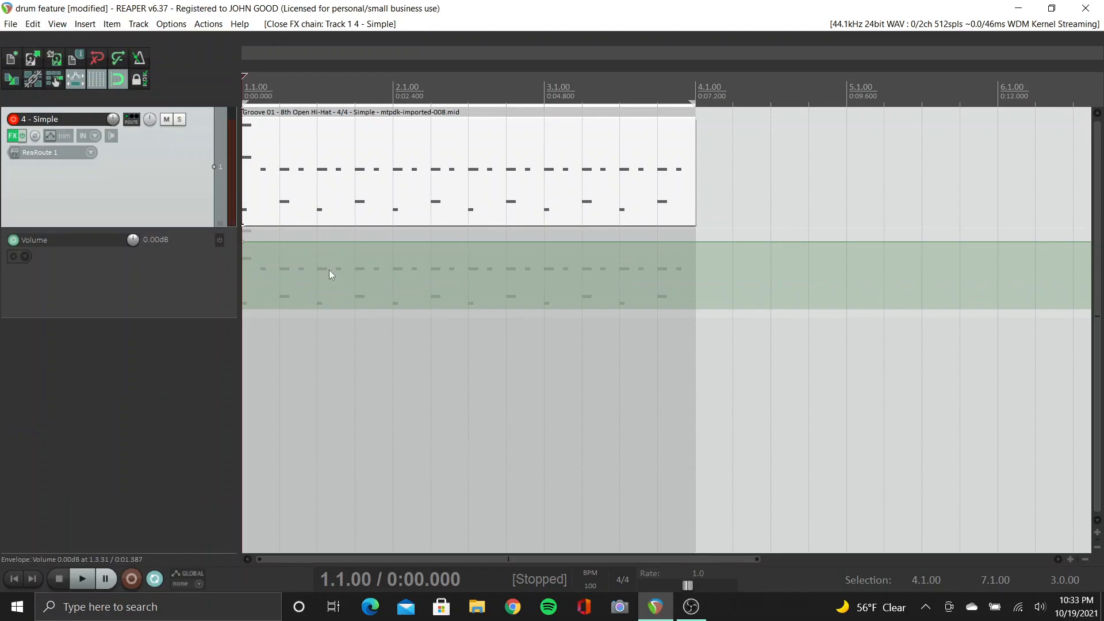
{"action": "key", "text": "space"}
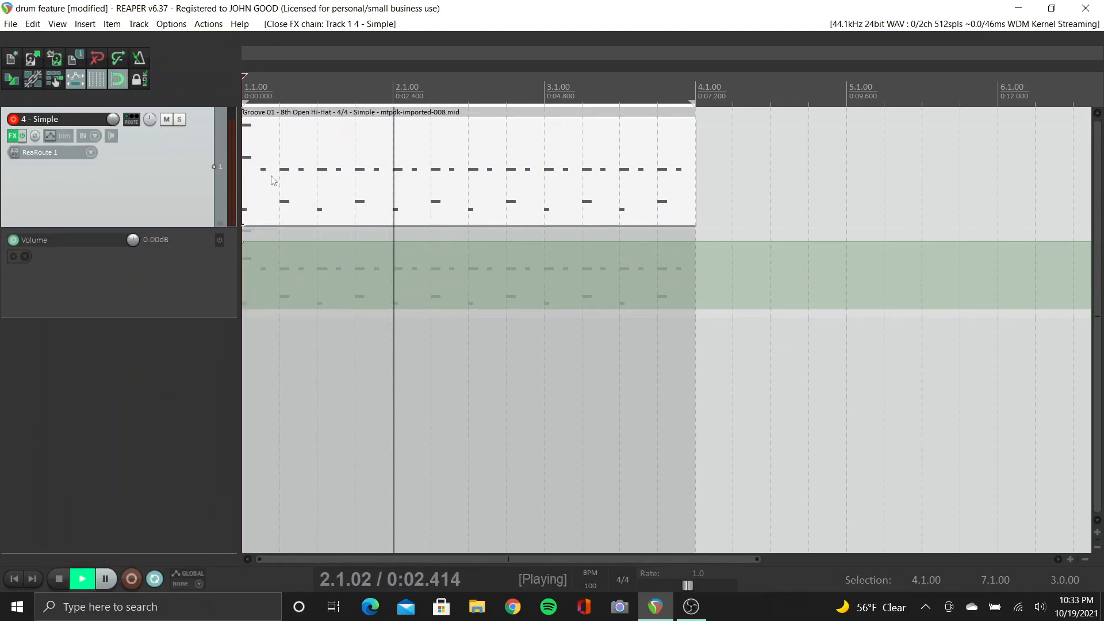
{"action": "key", "text": "space"}
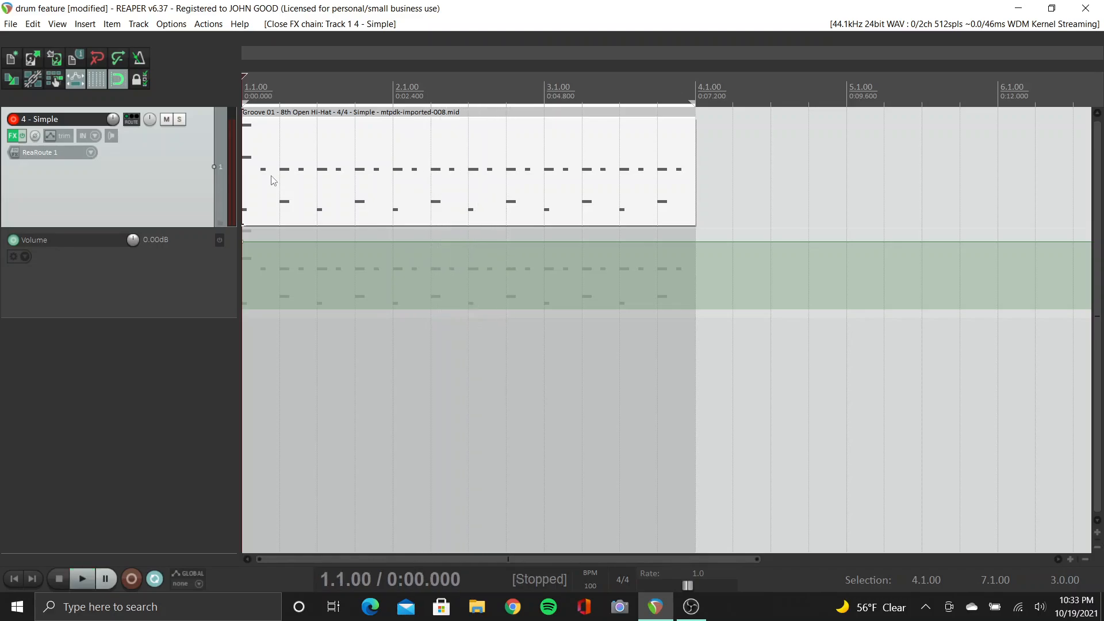
Open the Groove 01 item in the MIDI editor and play its opening from the start of the project
{"action": "double_click", "coordinate": [303, 145]}
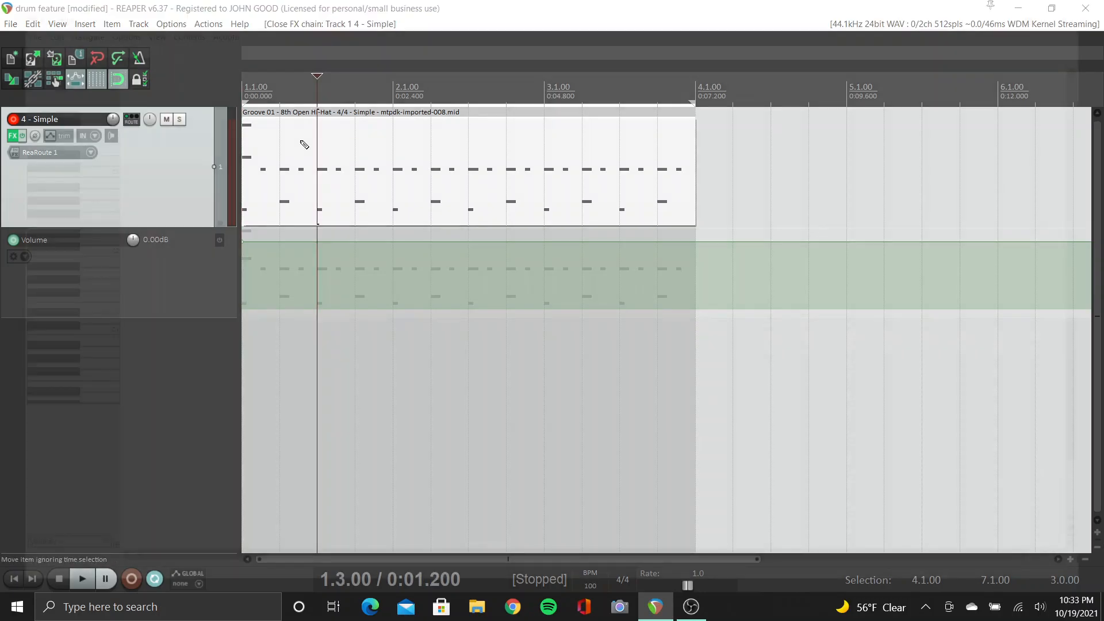
{"action": "scroll", "coordinate": [328, 248], "scroll_direction": "down", "scroll_amount": 4}
{"action": "scroll", "coordinate": [331, 251], "scroll_direction": "up", "scroll_amount": 5}
{"action": "scroll", "coordinate": [331, 251], "scroll_direction": "up", "scroll_amount": 3}
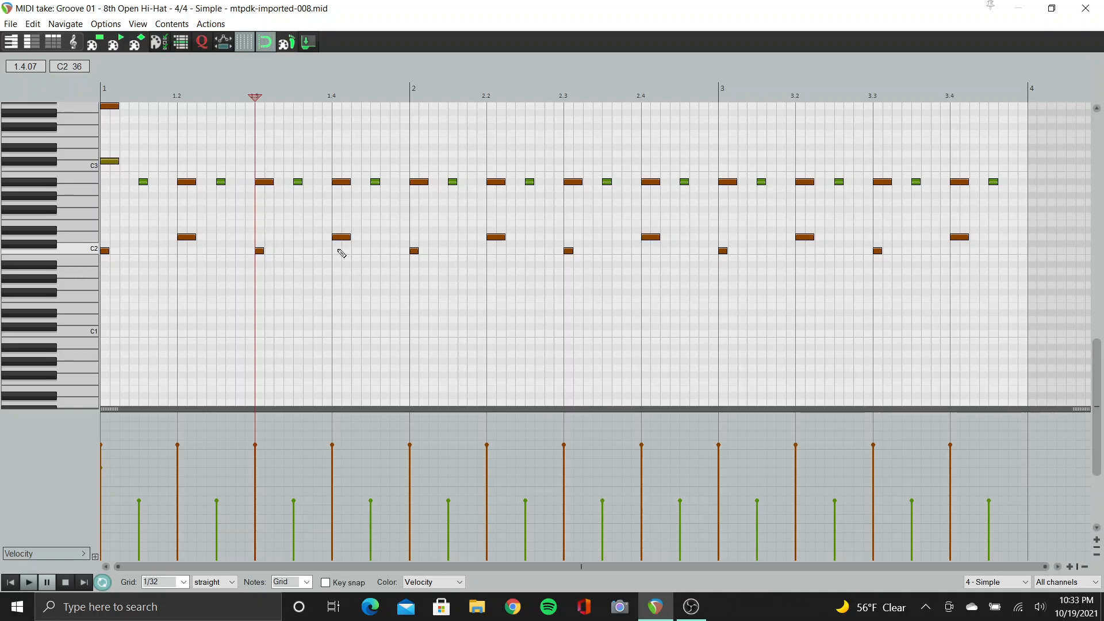
{"action": "key", "text": "Home"}
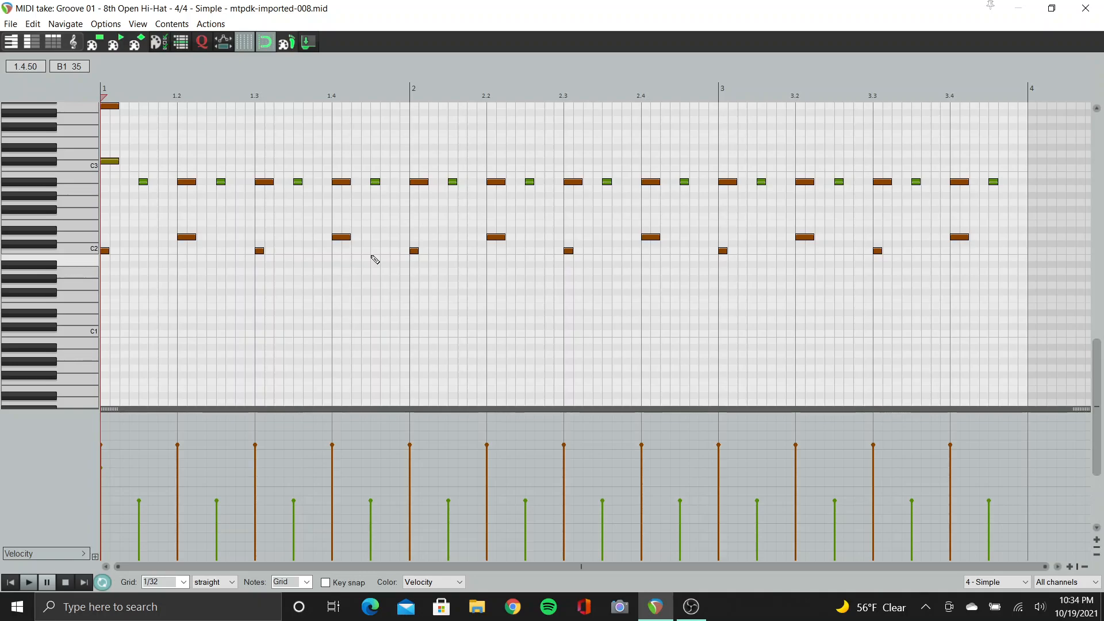
{"action": "key", "text": "space"}
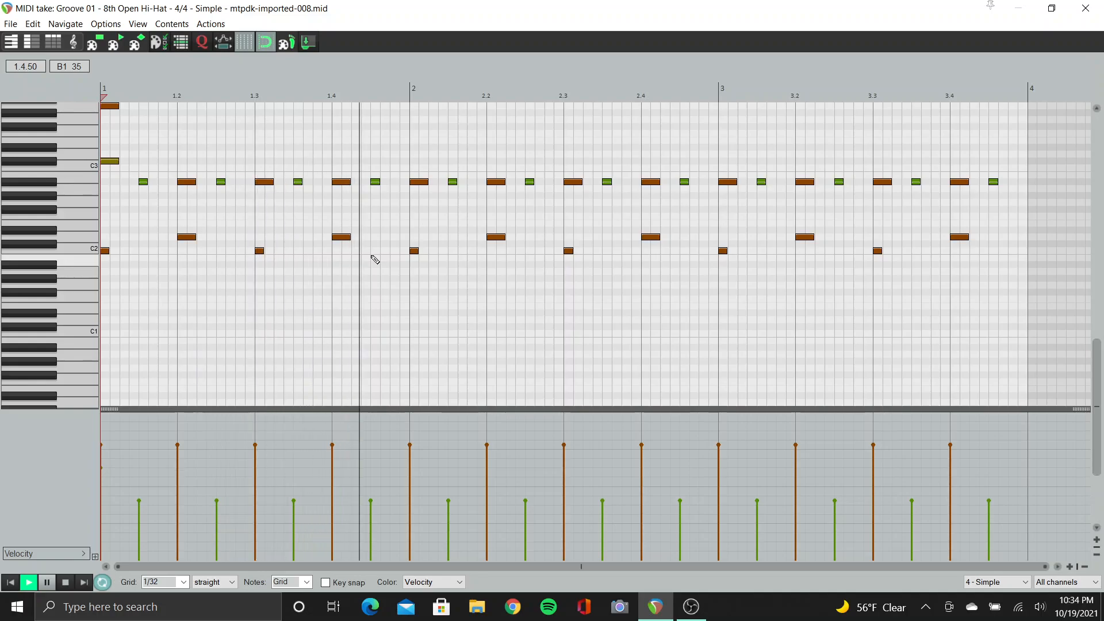
{"action": "key", "text": "space"}
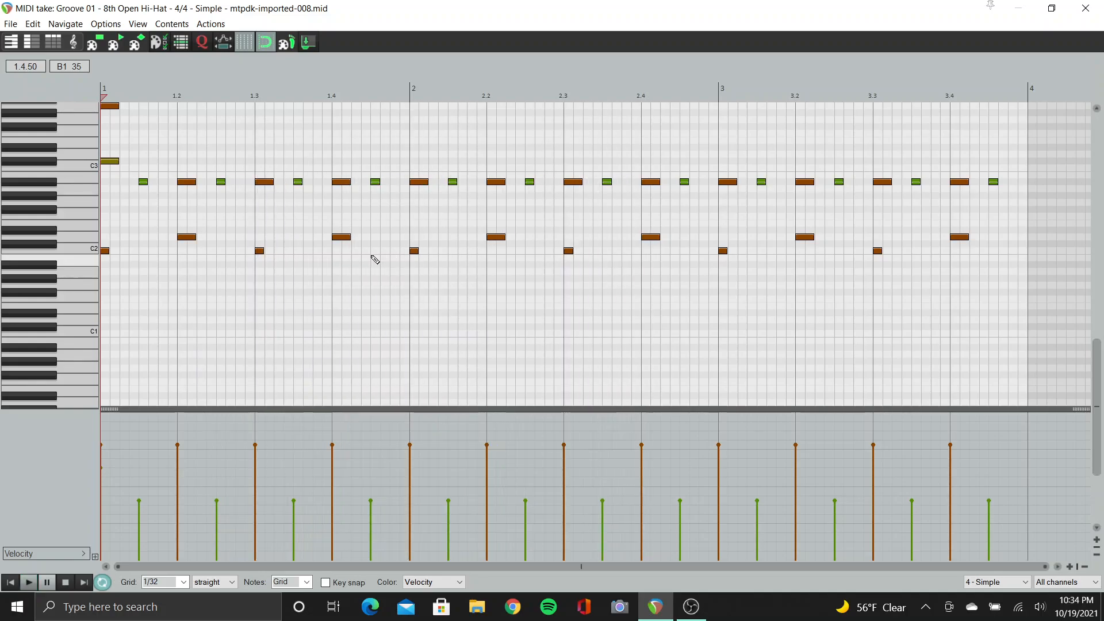
Audition individual groove notes: C2 on beat 1, D2 and A#2 on beat 1.2, and the two highest notes on beat 1
{"action": "double_click", "coordinate": [105, 252]}
{"action": "left_click", "coordinate": [106, 252]}
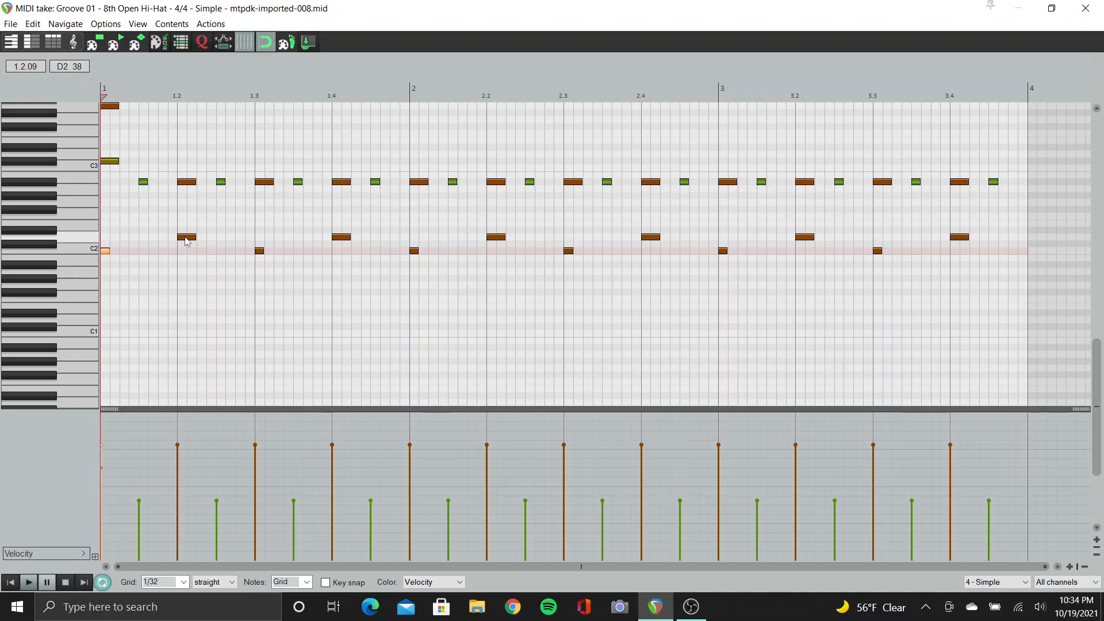
{"action": "left_click", "coordinate": [186, 238]}
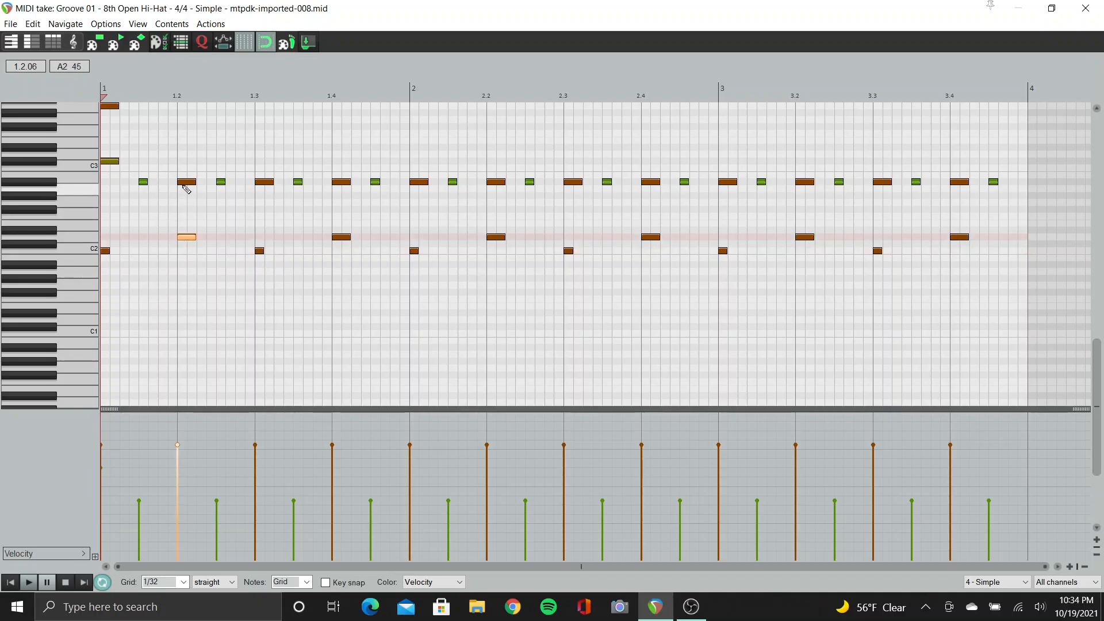
{"action": "left_click", "coordinate": [186, 183]}
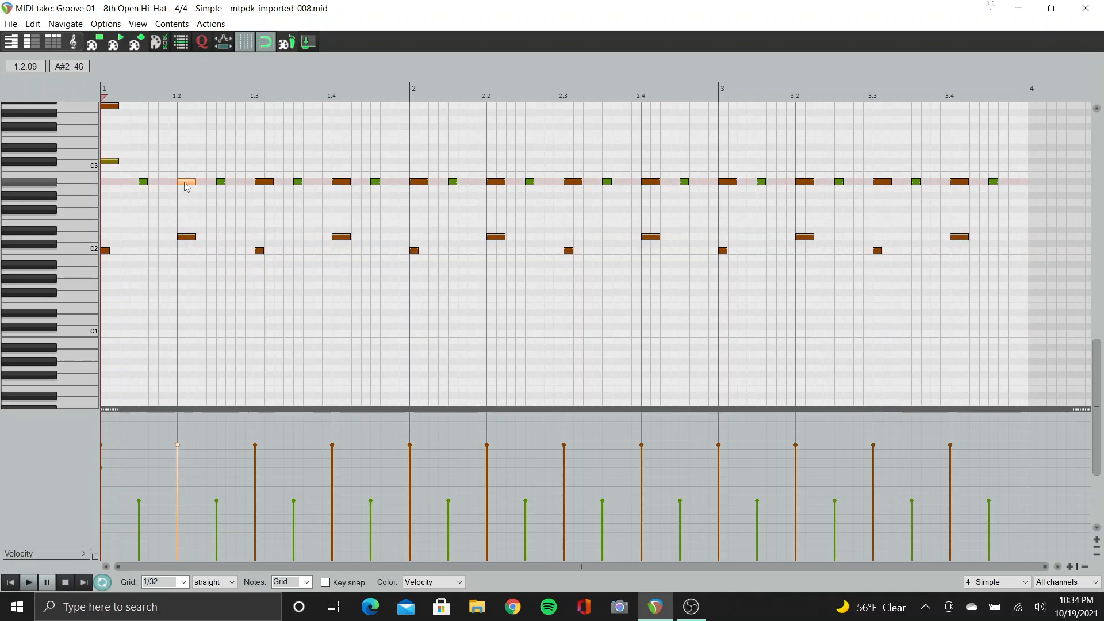
{"action": "left_click", "coordinate": [114, 162]}
{"action": "left_click", "coordinate": [115, 109]}
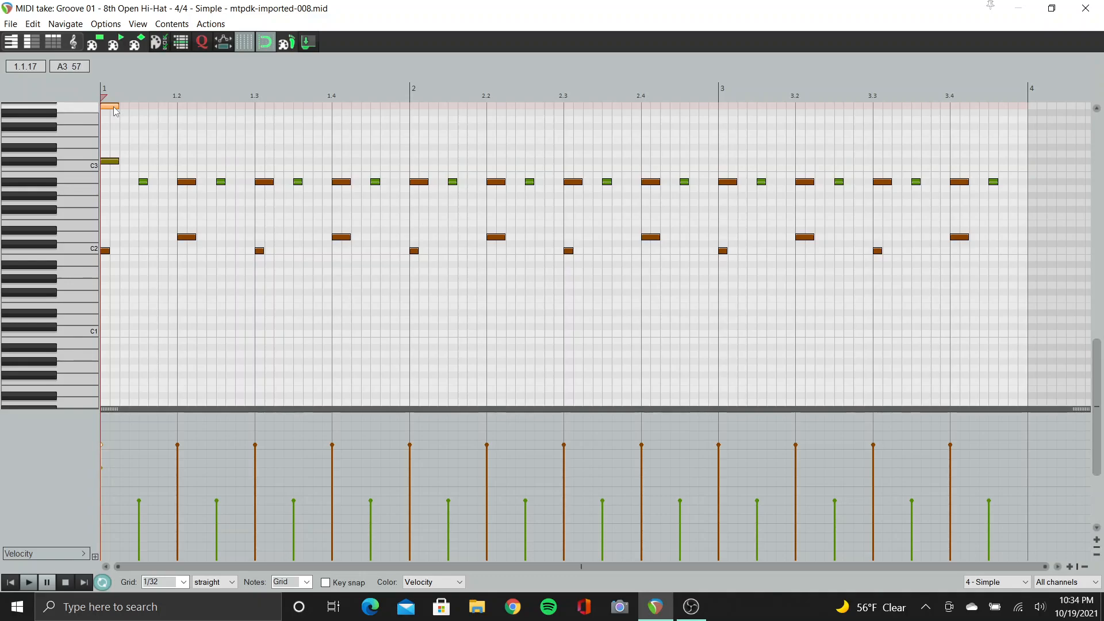
Add two C2 notes in bar 1, between beats 1 and 1.2 and between 1.2 and 1.3, and play back the groove
{"action": "left_click", "coordinate": [134, 255]}
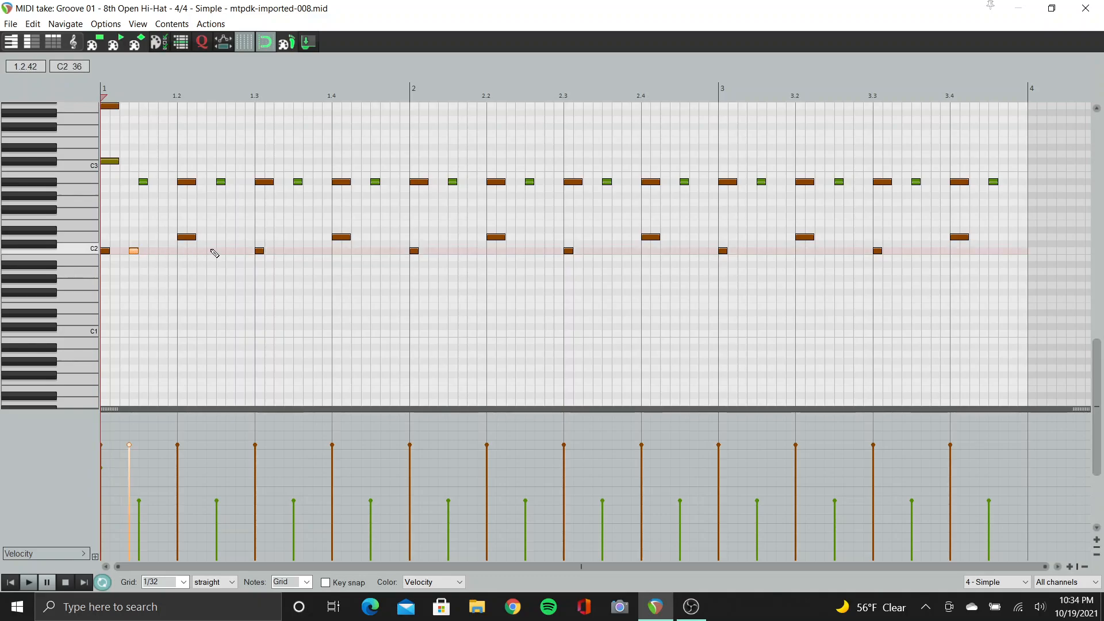
{"action": "left_click", "coordinate": [222, 255]}
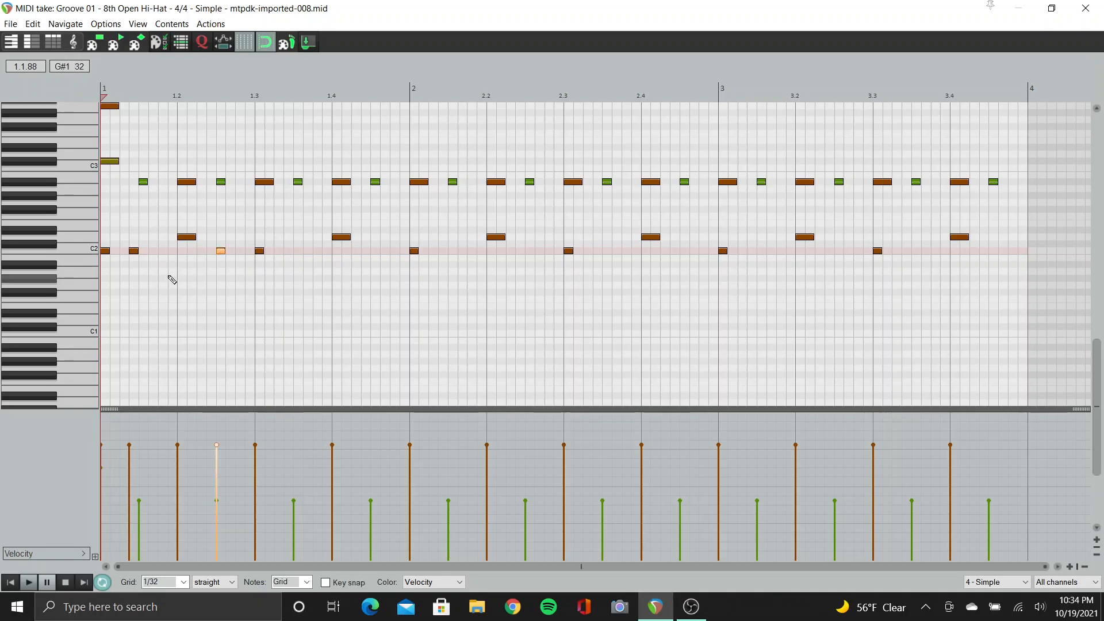
{"action": "key", "text": "space"}
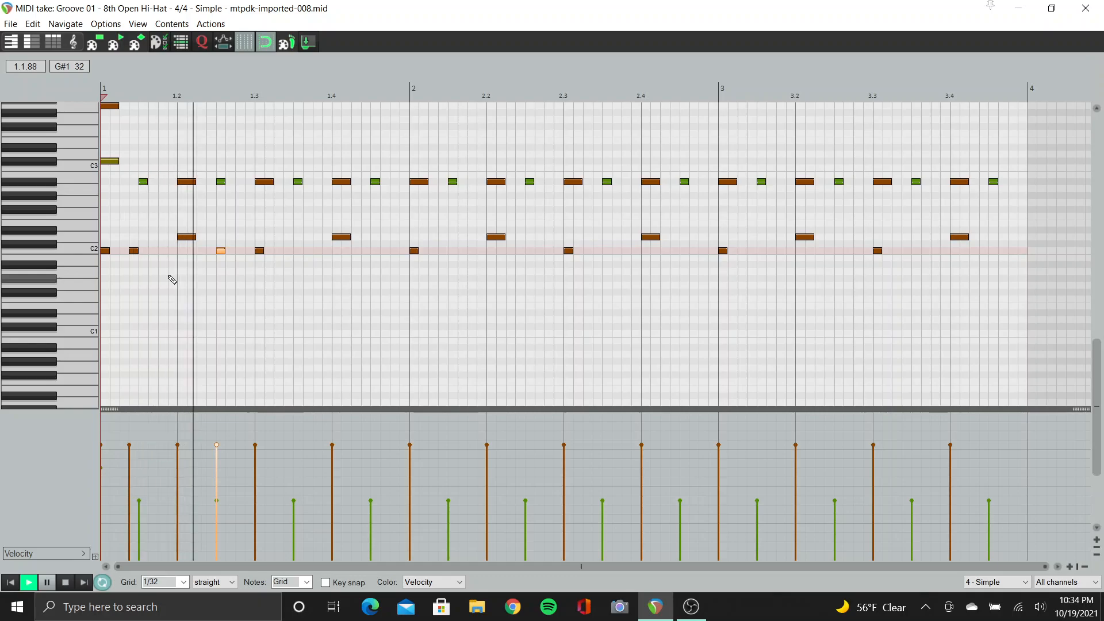
{"action": "key", "text": "space"}
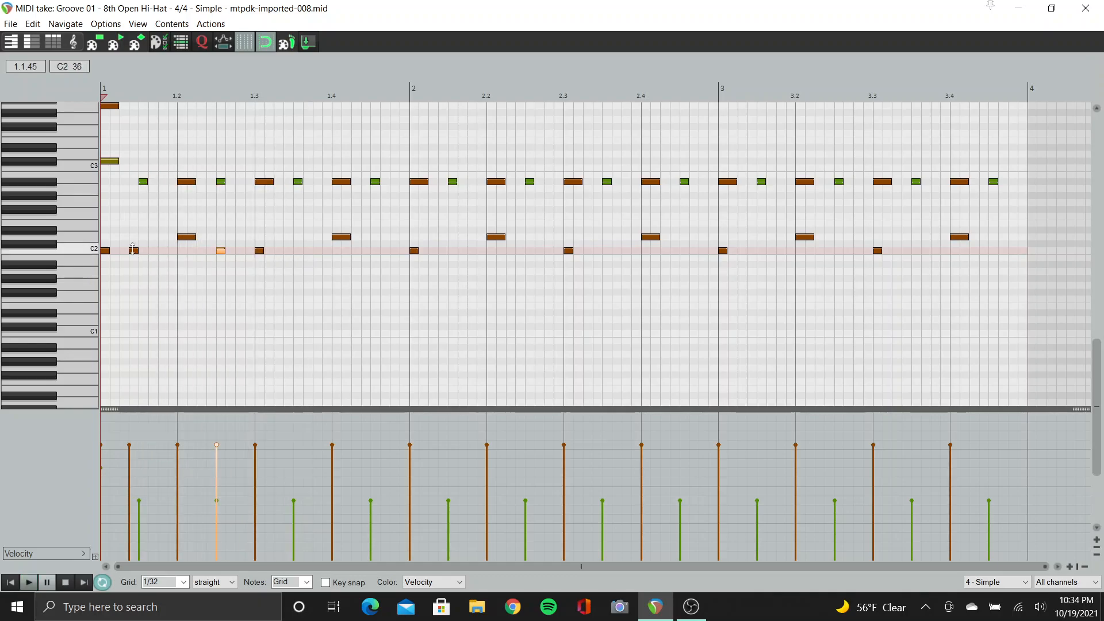
Move the added C2 note before beat 1.2 into line with the short A#2 note above it, and play the groove
{"action": "left_click_drag", "start_coordinate": [134, 253], "coordinate": [144, 257]}
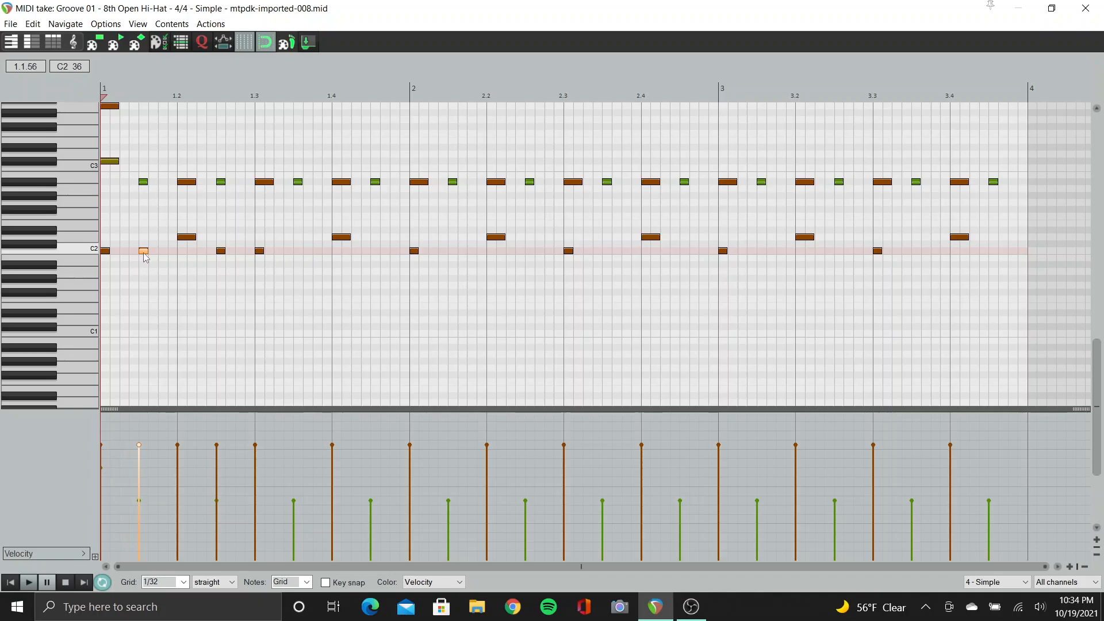
{"action": "key", "text": "space"}
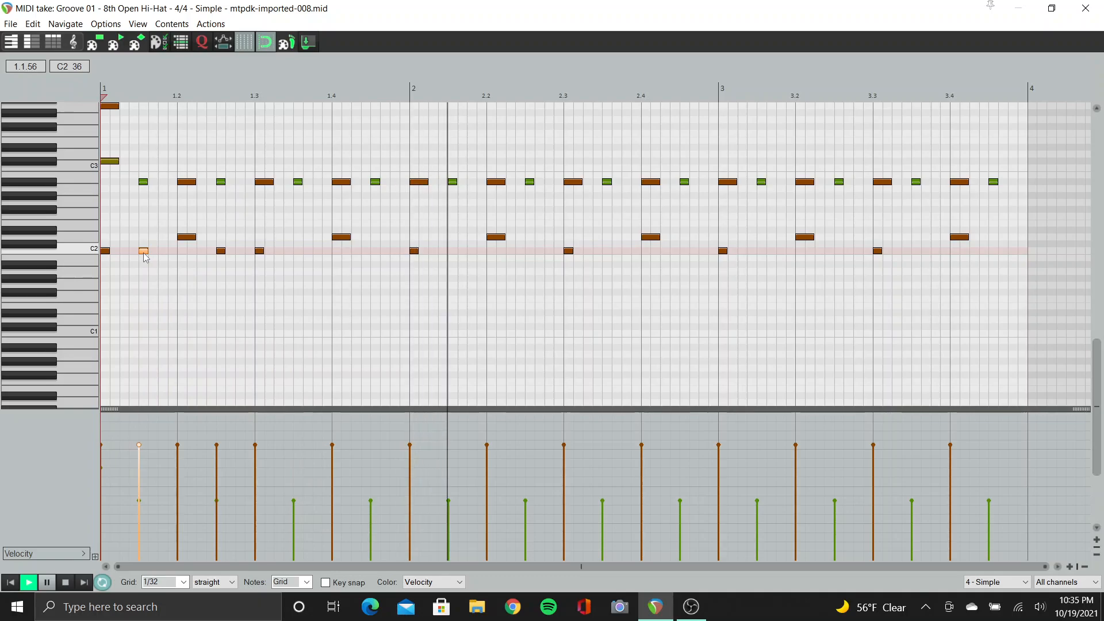
{"action": "key", "text": "space"}
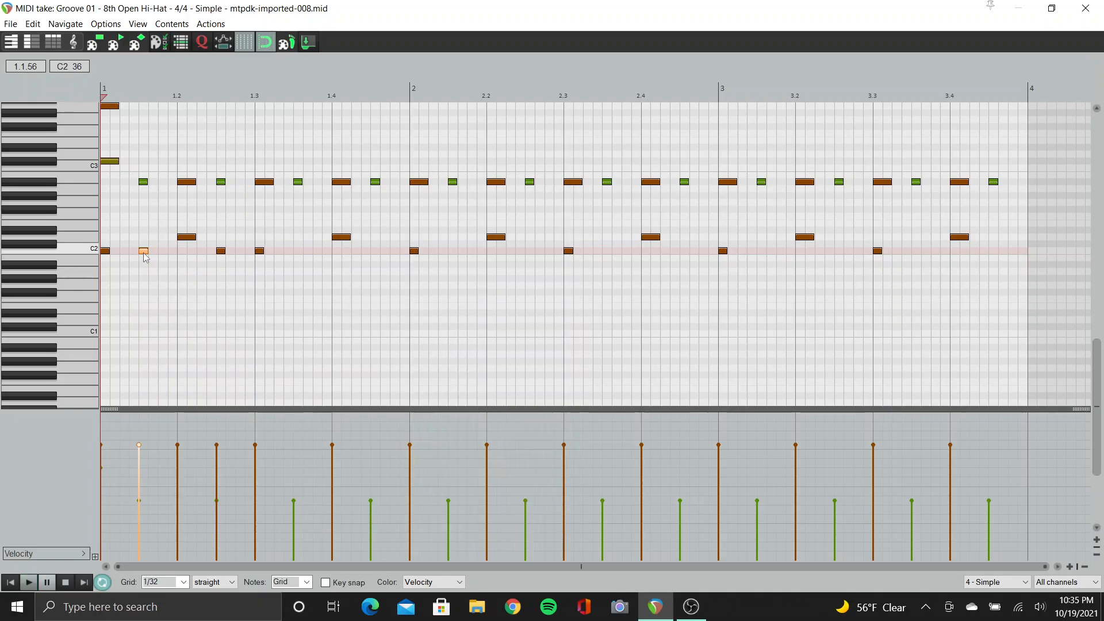
{"action": "key", "text": "space"}
{"action": "key", "text": "space"}
Delete all the C2 notes in bars 2 and 3
{"action": "scroll", "coordinate": [174, 253], "scroll_direction": "up", "scroll_amount": 1}
{"action": "scroll", "coordinate": [222, 249], "scroll_direction": "left", "scroll_amount": 1}
{"action": "scroll", "coordinate": [249, 242], "scroll_direction": "left", "scroll_amount": 1}
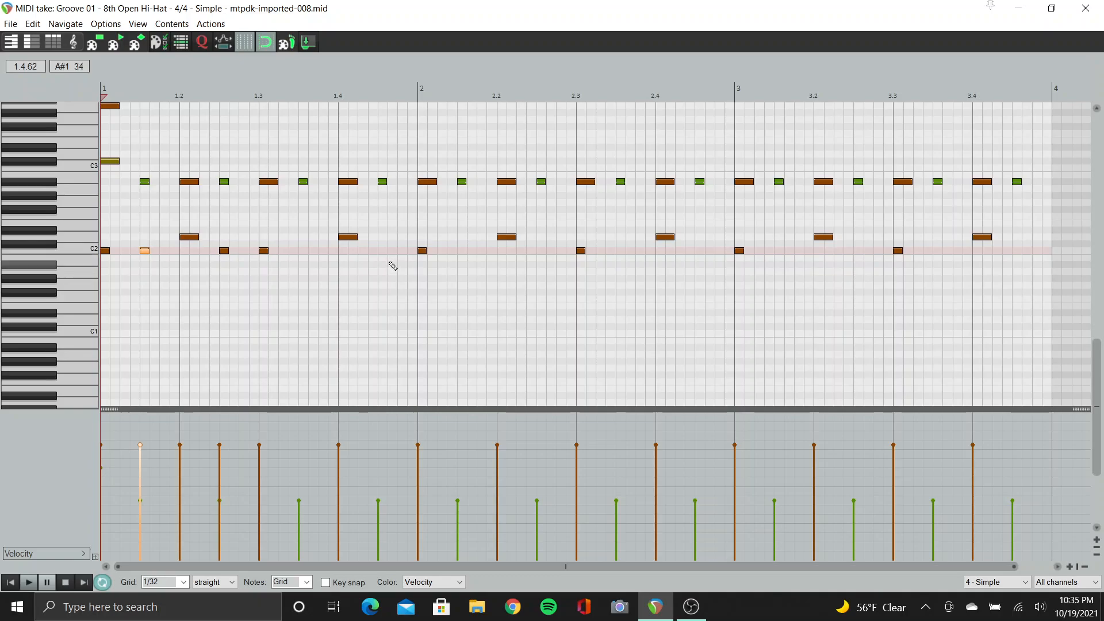
{"action": "left_click_drag", "start_coordinate": [395, 269], "coordinate": [918, 254]}
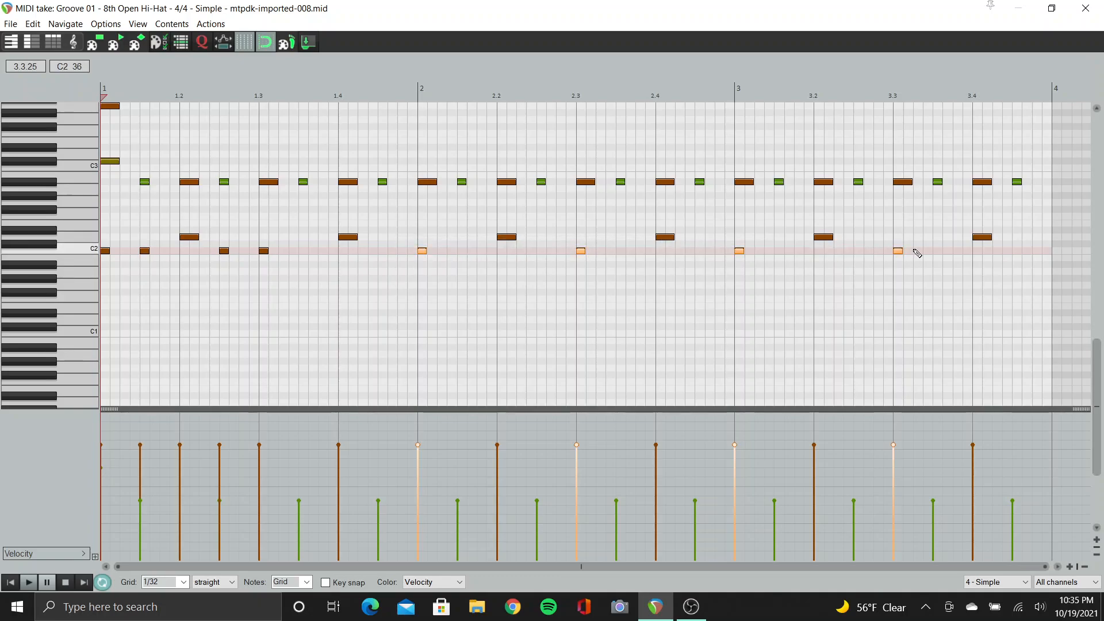
{"action": "key", "text": "Delete"}
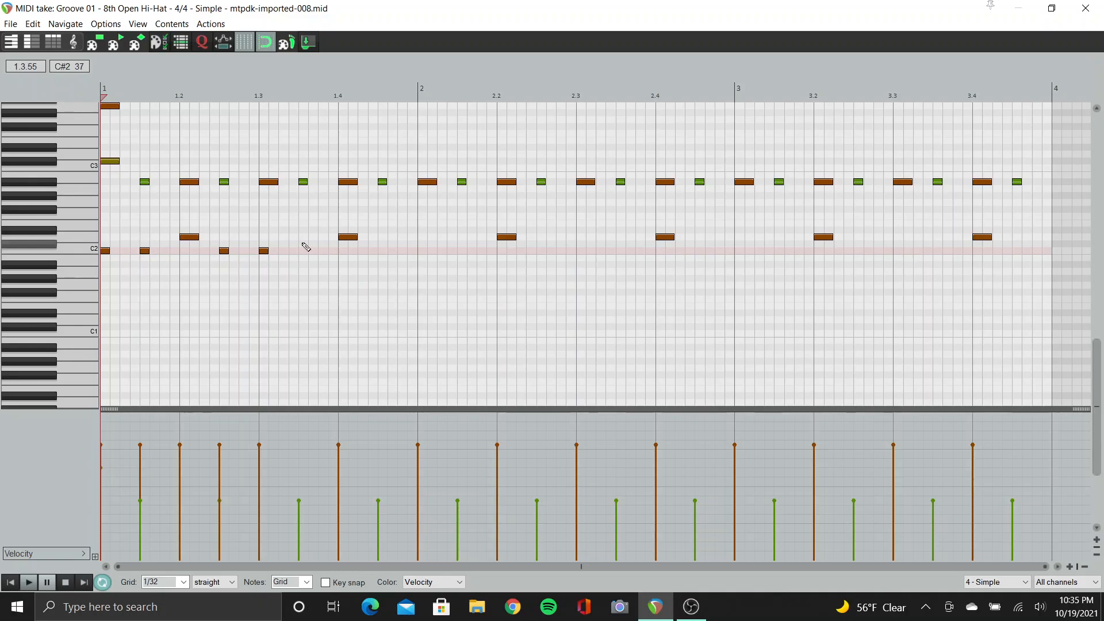
Copy the four C2 notes of bar 1 to the start of bar 2 and the start of bar 3
{"action": "left_click_drag", "start_coordinate": [301, 250], "coordinate": [104, 256]}
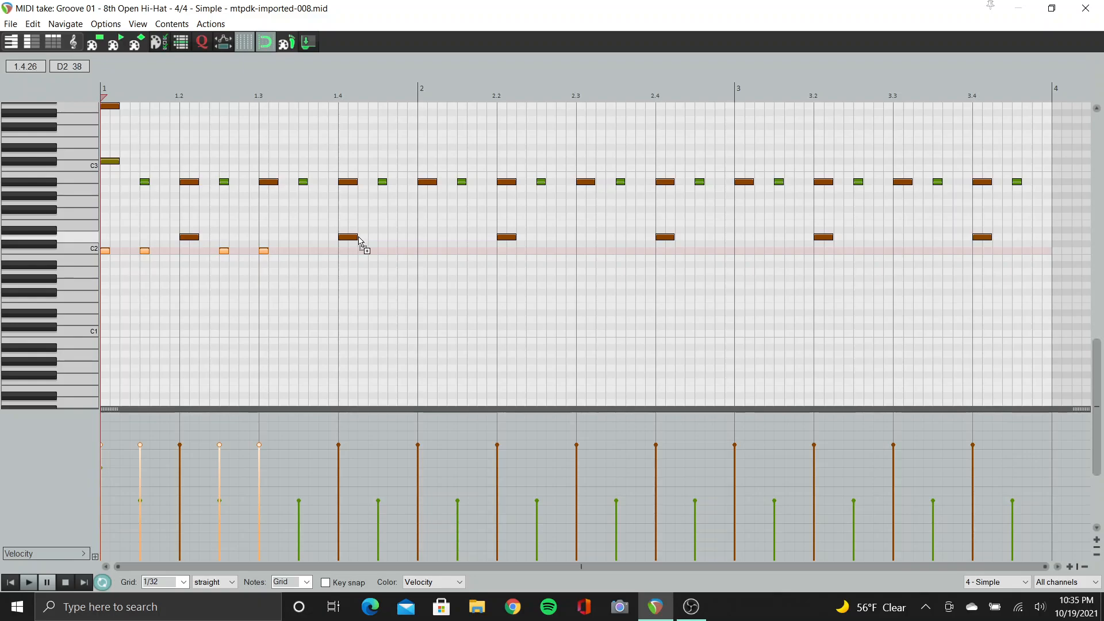
{"action": "left_click", "coordinate": [421, 93]}
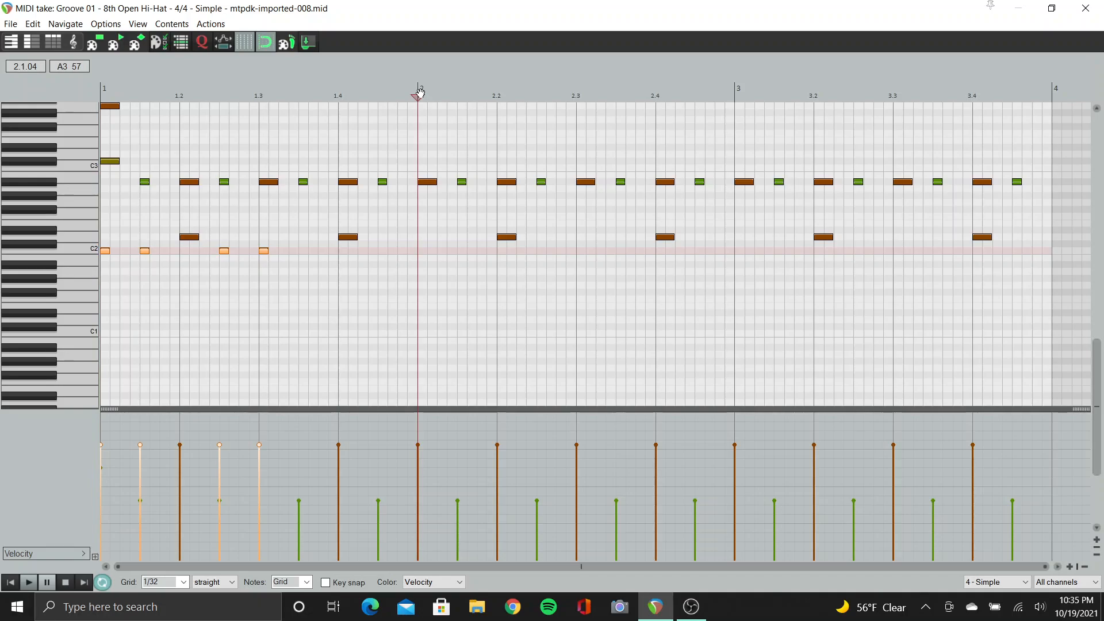
{"action": "key", "text": "ctrl+v"}
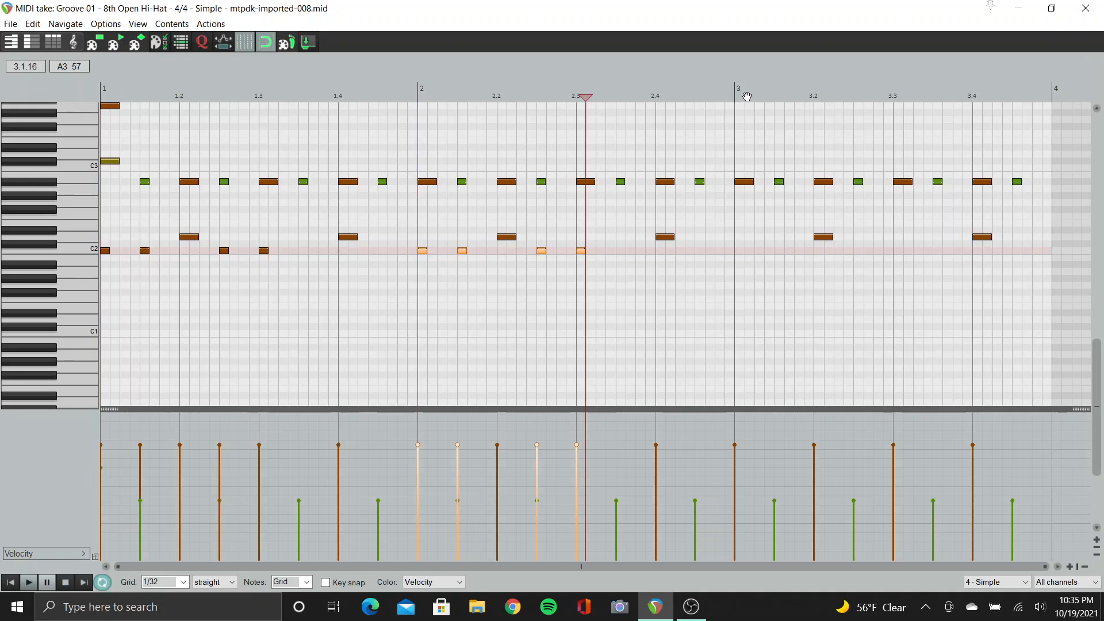
{"action": "left_click", "coordinate": [739, 92]}
{"action": "key", "text": "ctrl+v"}
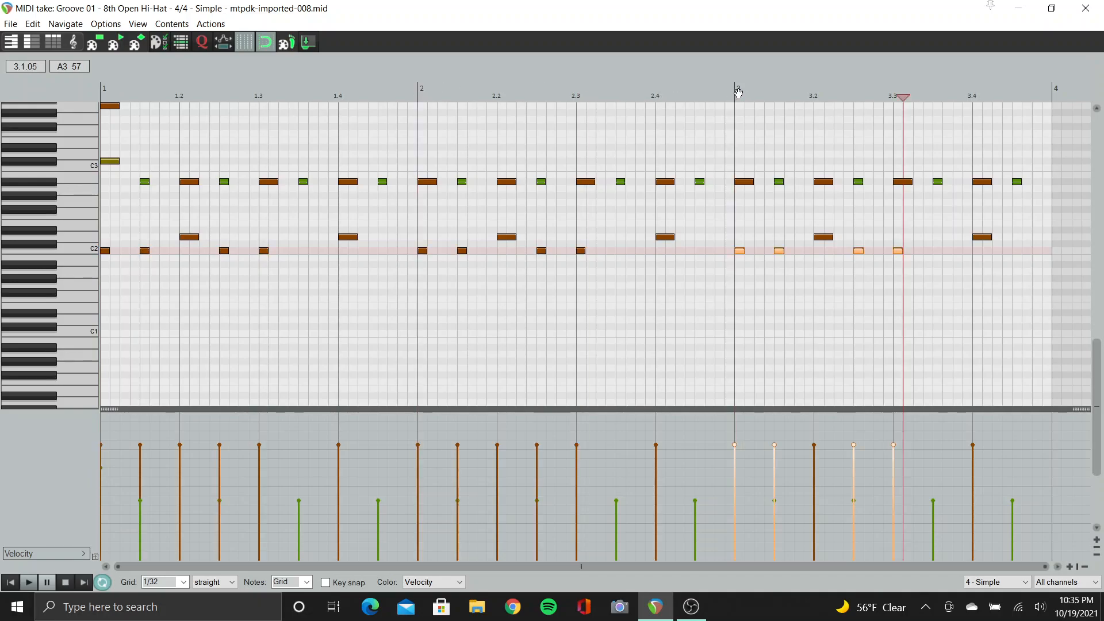
Play the groove from the project start to hear the repeated C2 pattern
{"action": "key", "text": "Home"}
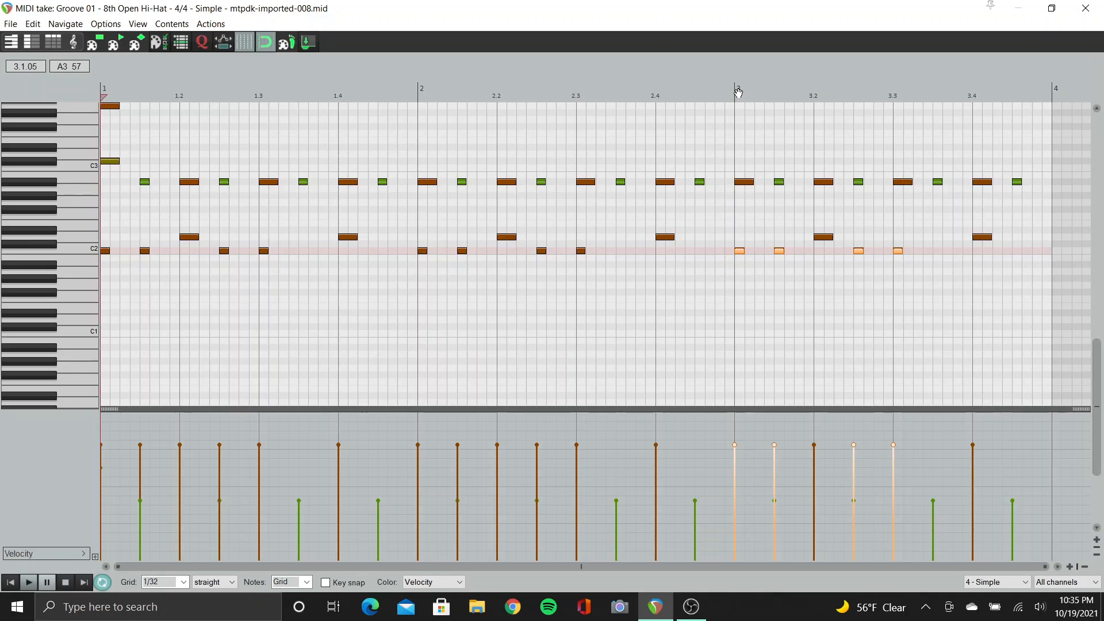
{"action": "key", "text": "space"}
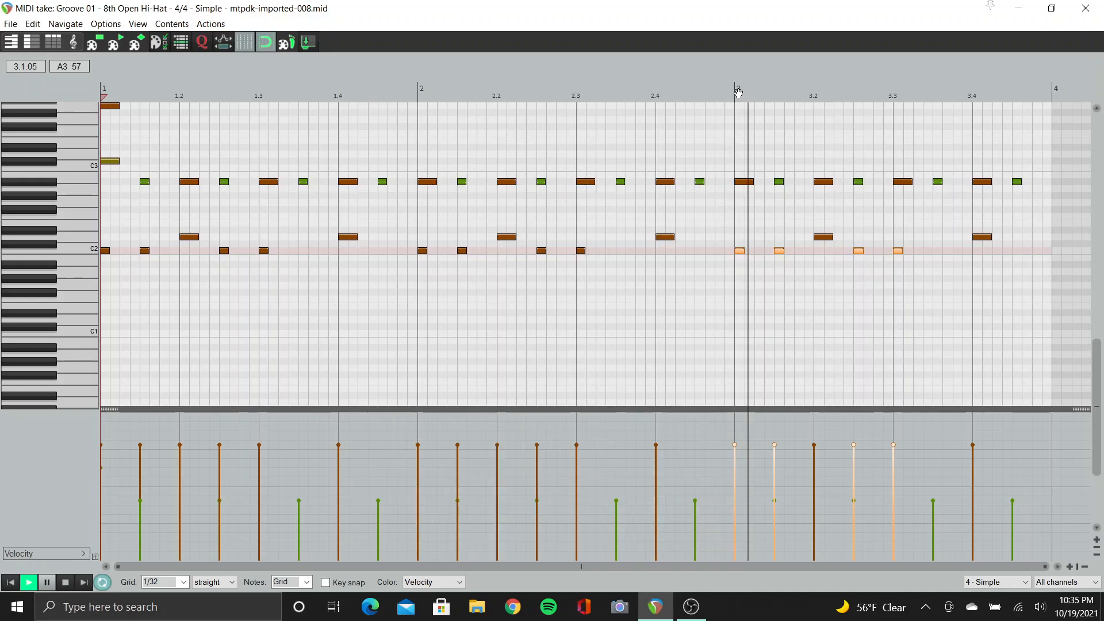
{"action": "key", "text": "space"}
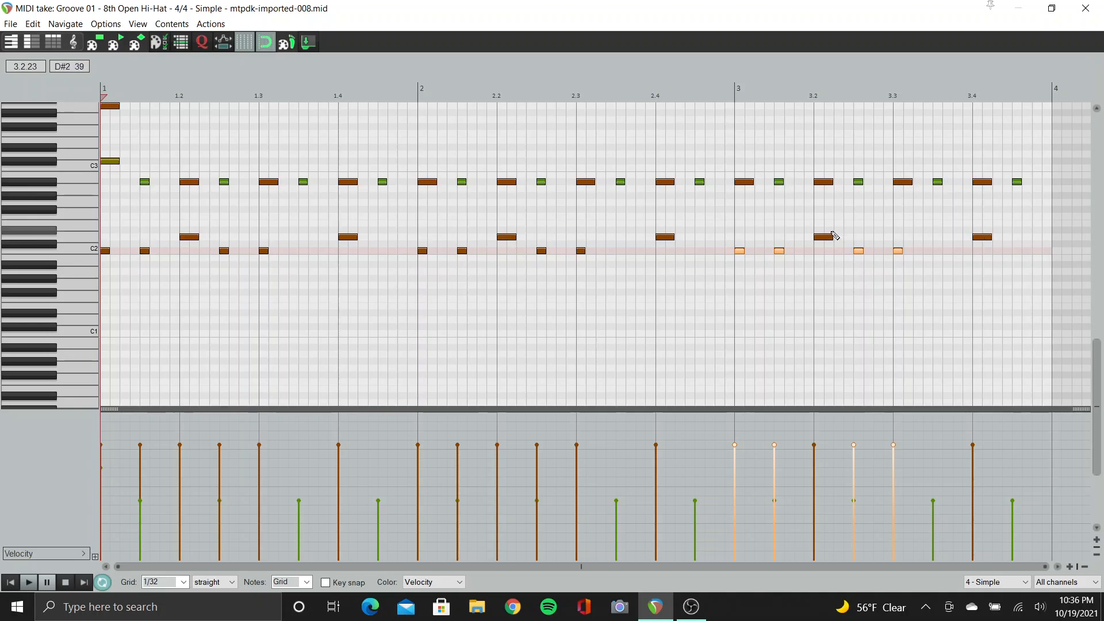
Add an A#2 note just before beat 3.3 and move it to D2, midway between beat 3.4 and bar 4
{"action": "left_click", "coordinate": [826, 185]}
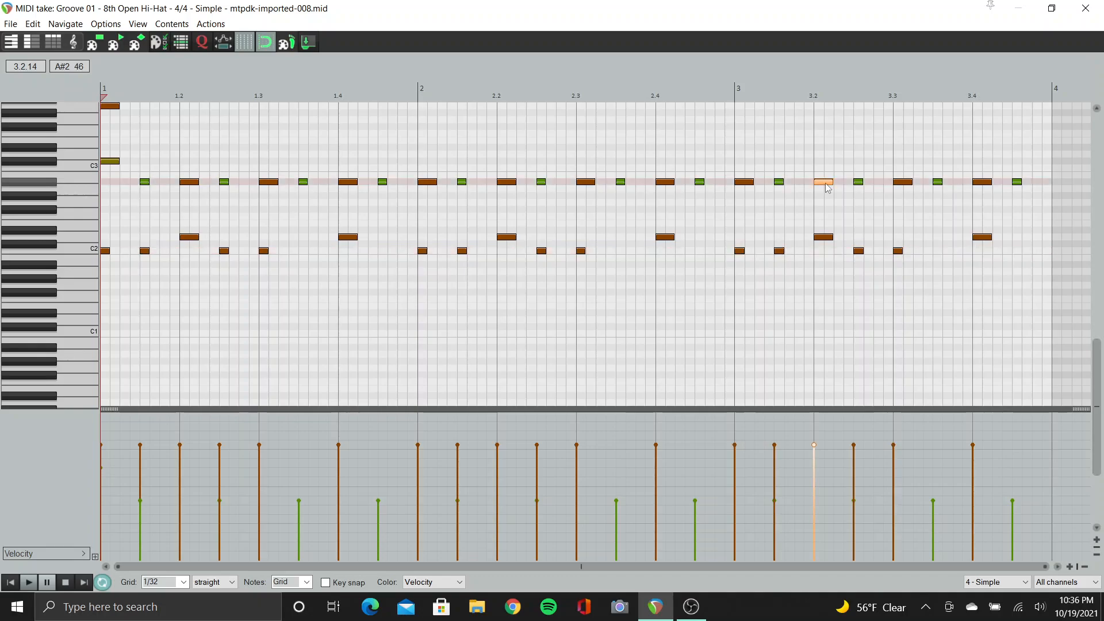
{"action": "left_click", "coordinate": [897, 204]}
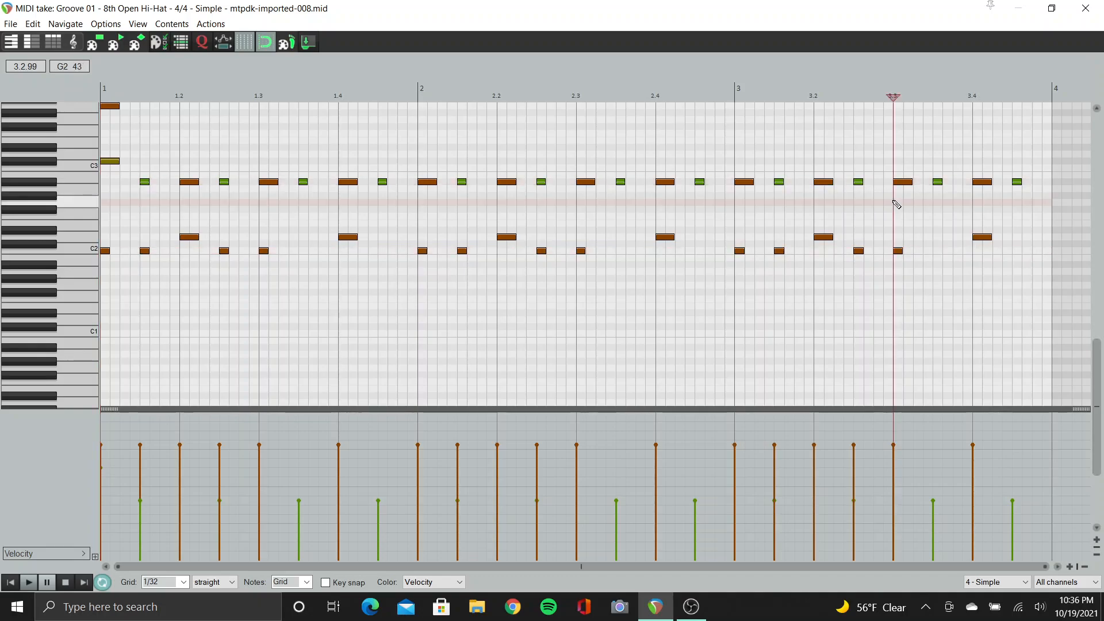
{"action": "left_click", "coordinate": [880, 200]}
{"action": "left_click", "coordinate": [884, 183]}
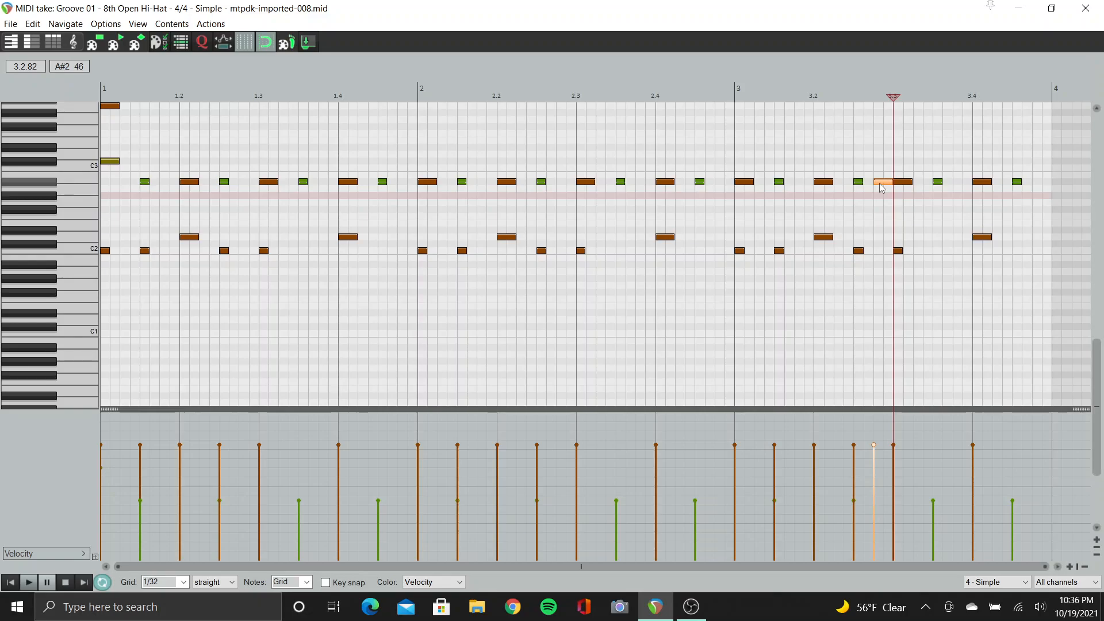
{"action": "left_click_drag", "start_coordinate": [882, 190], "coordinate": [1019, 240]}
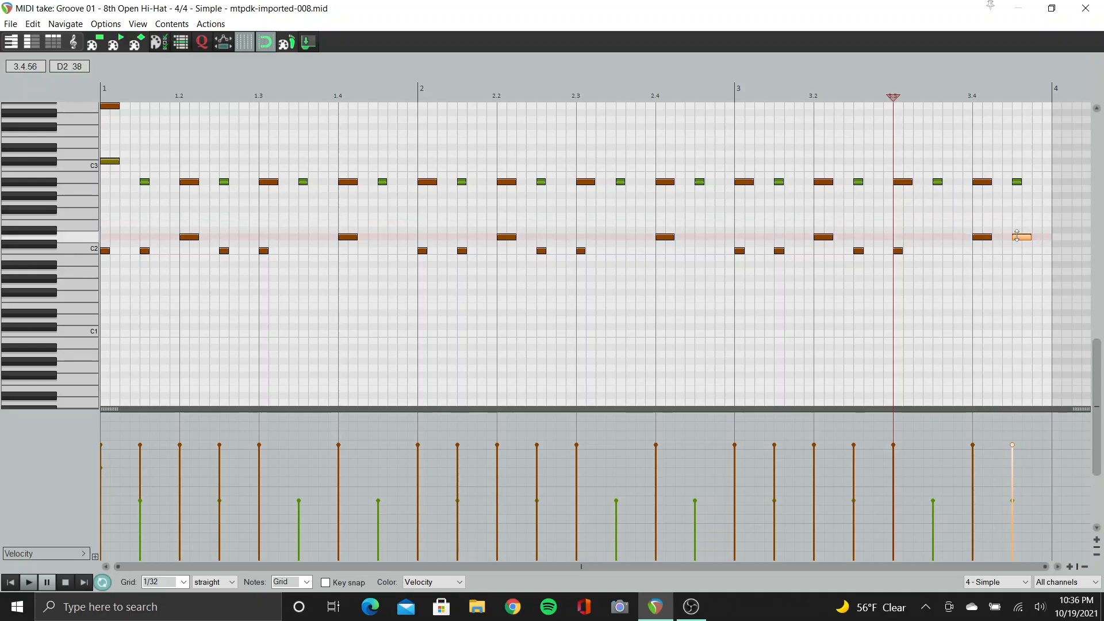
Play the groove with its extra D2 note from the project start, and close the MIDI editor
{"action": "key", "text": "Home"}
{"action": "key", "text": "space"}
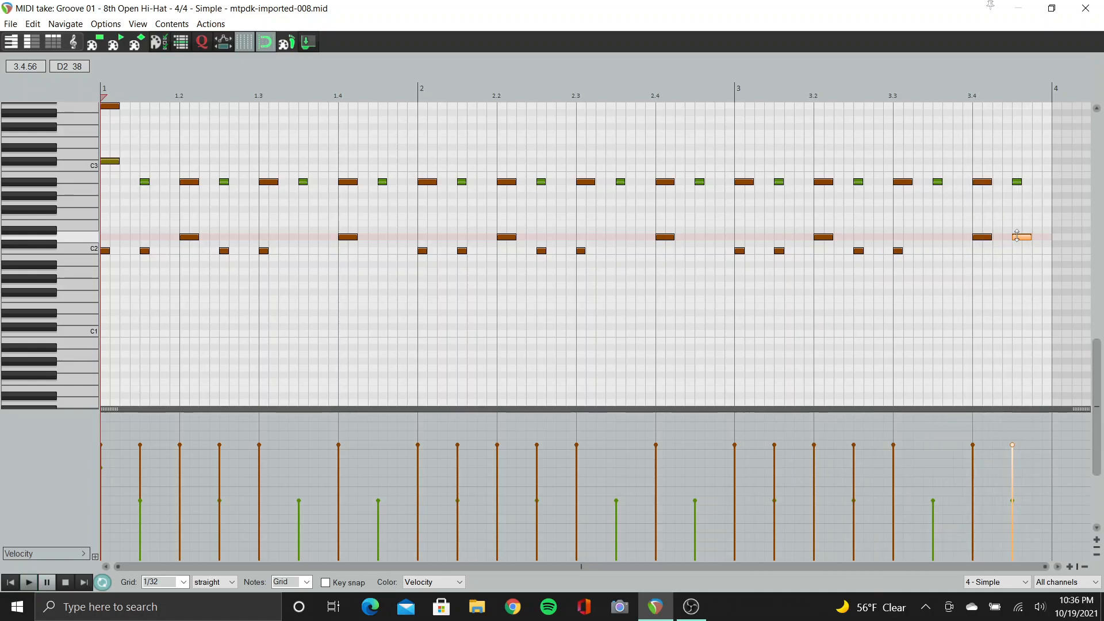
{"action": "left_click", "coordinate": [1086, 9]}
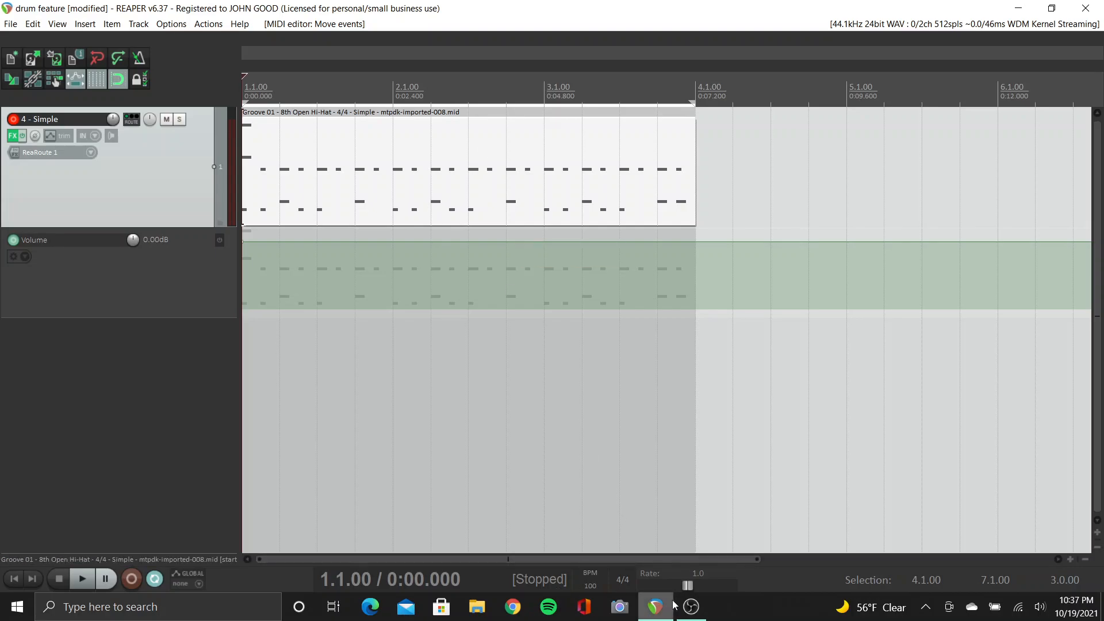
{"action": "mouse_move", "coordinate": [689, 607]}
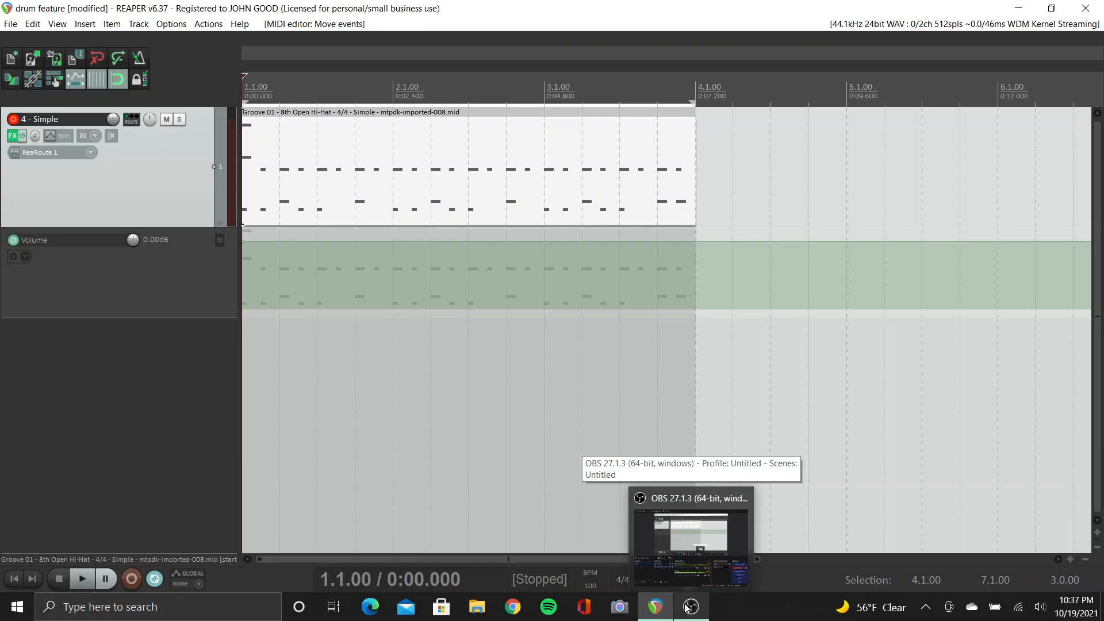